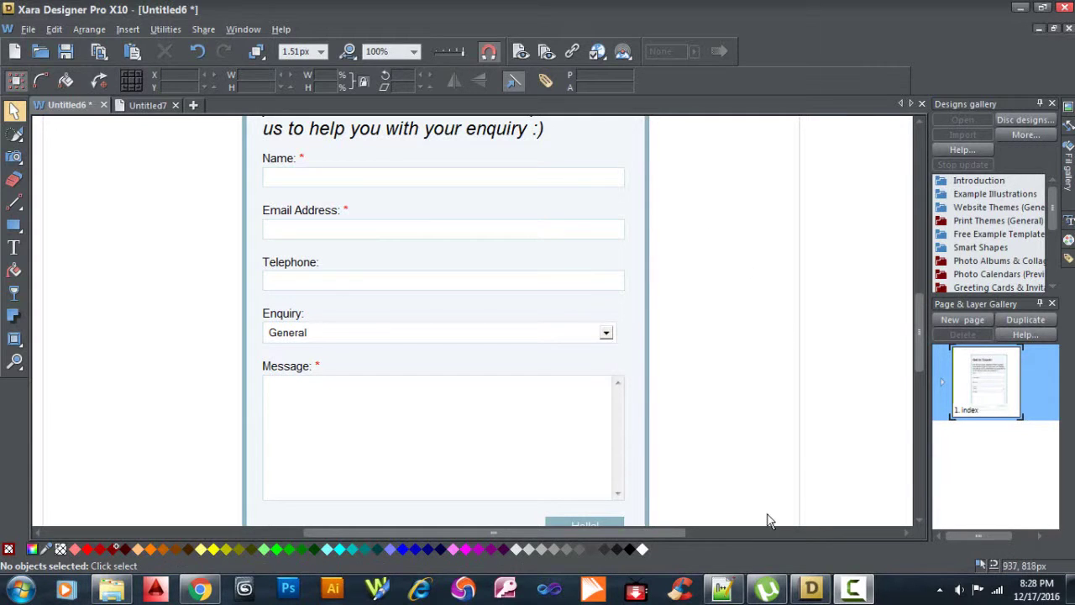
- Scroll up through the css.css stylesheet rules in Notepad++
left_click(723, 588)
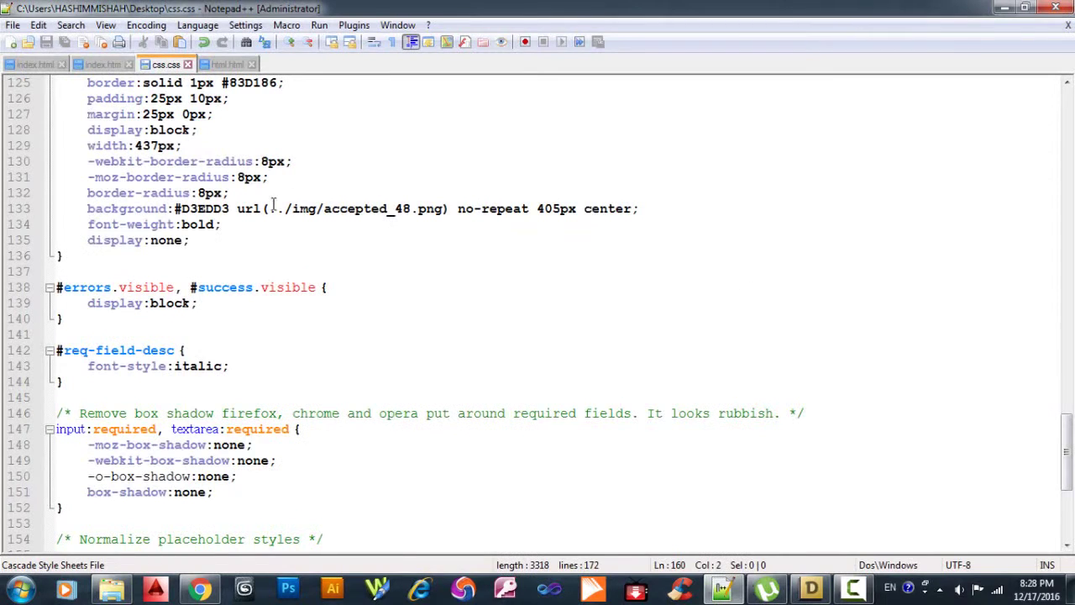
scroll(181, 202, "up", 4)
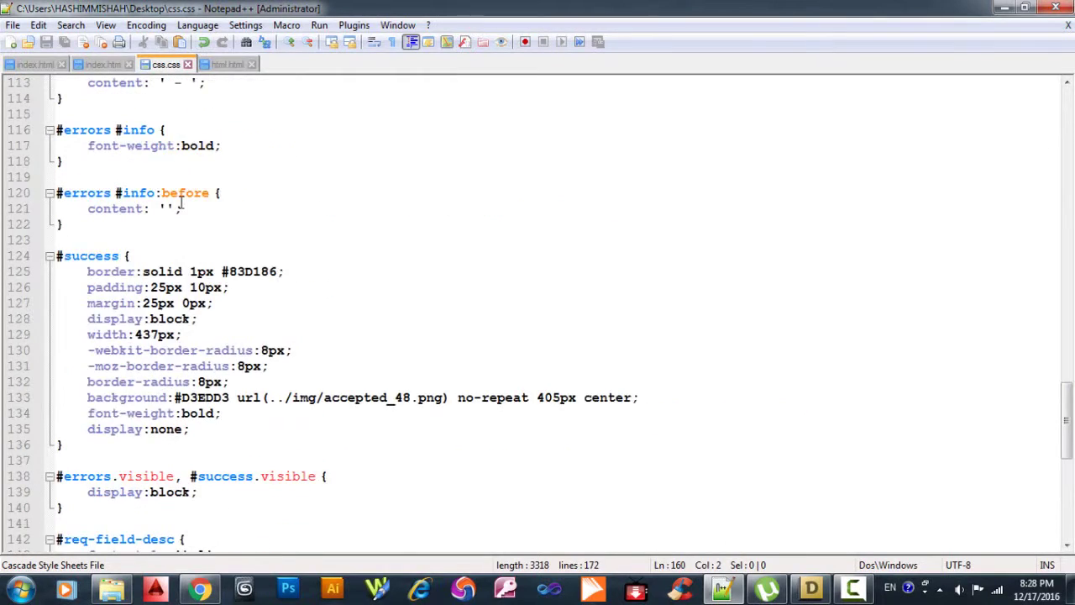
scroll(185, 168, "up", 3)
- Bring up the html.html file to view the contact form markup
left_click(221, 65)
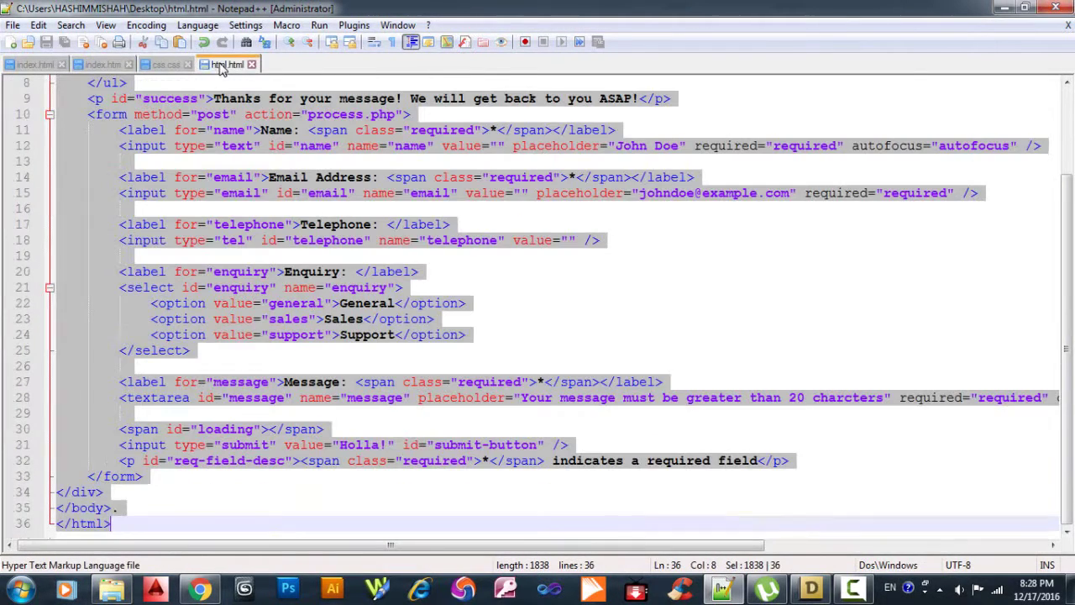
scroll(130, 233, "up", 3)
scroll(131, 234, "down", 3)
- Return to Xara, scroll over the Get In Touch! form page, and open the File menu
left_click(812, 591)
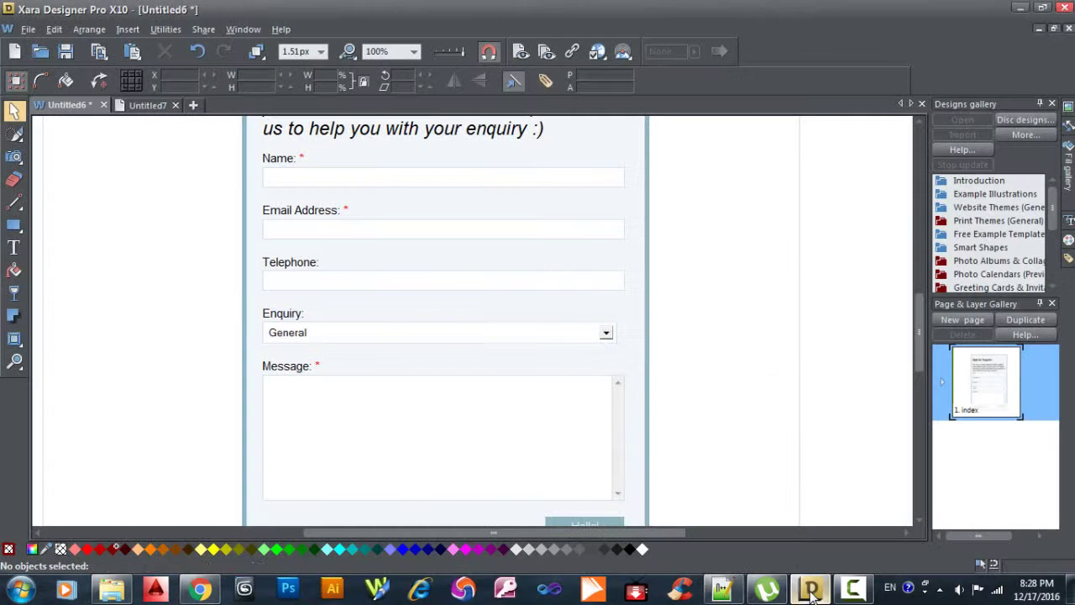
scroll(345, 288, "up", 1)
scroll(347, 288, "up", 3)
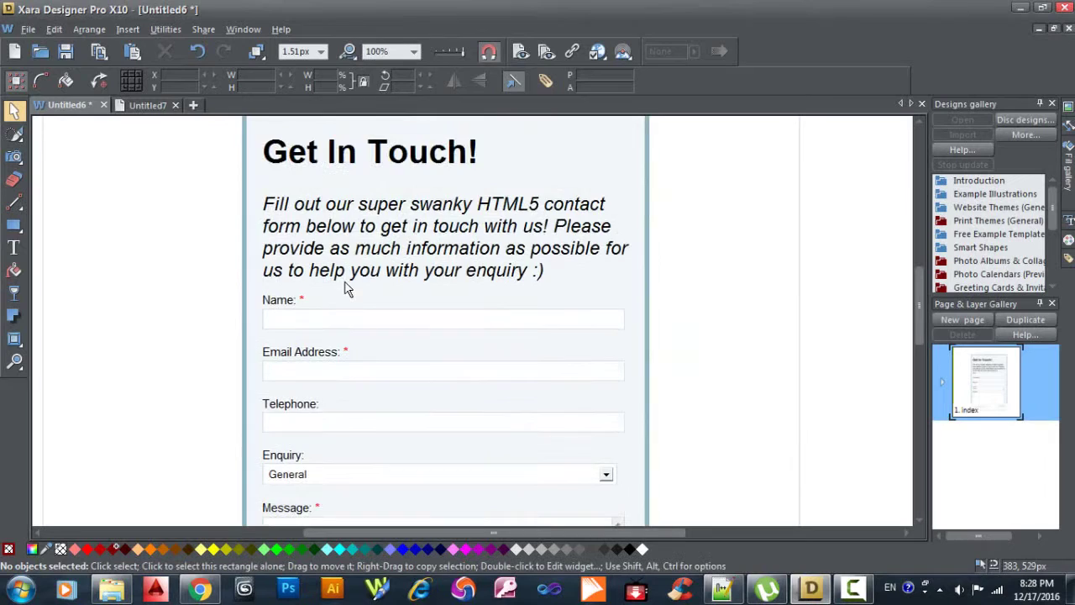
scroll(347, 288, "up", 2)
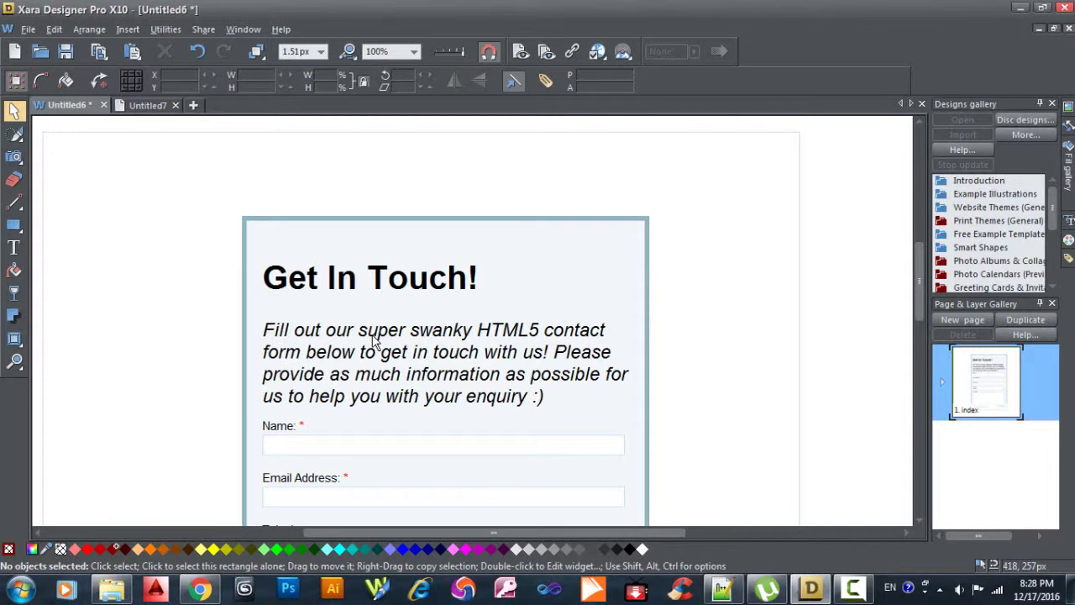
scroll(375, 341, "down", 3)
scroll(386, 340, "down", 1)
scroll(395, 353, "up", 1)
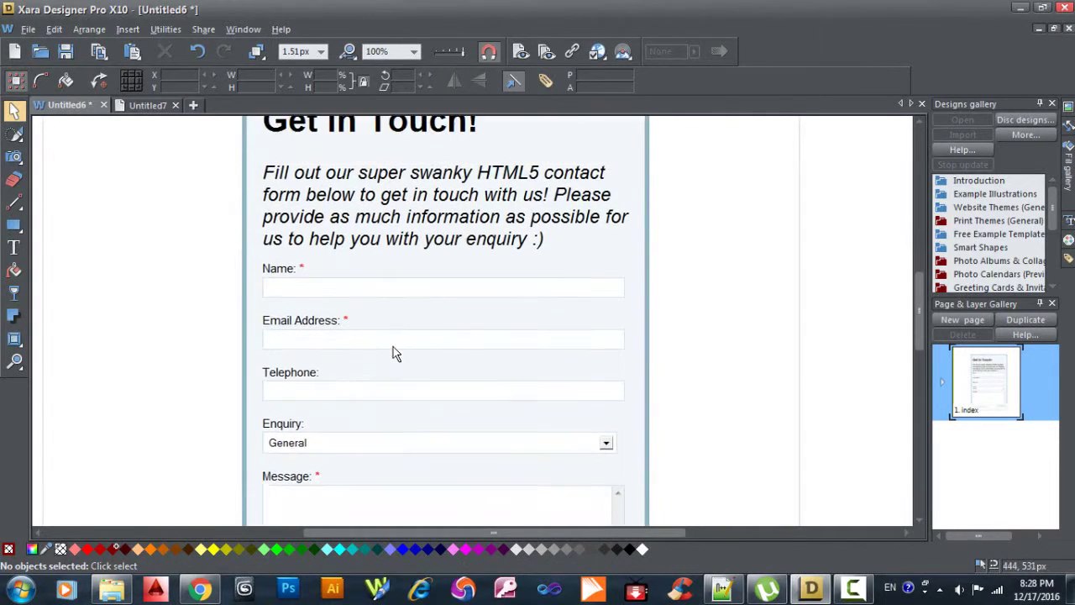
scroll(395, 353, "up", 1)
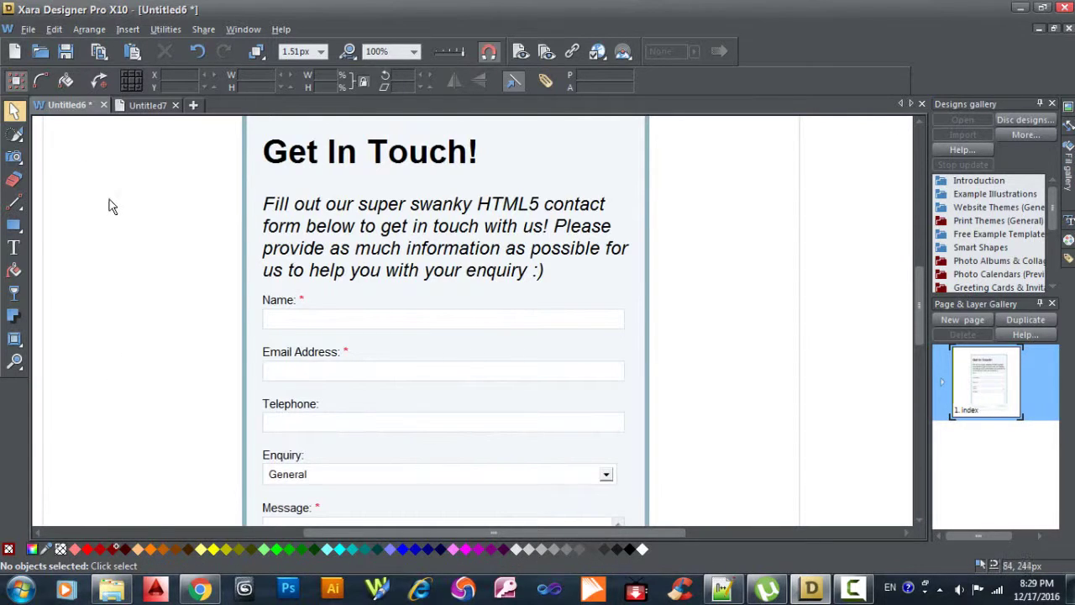
left_click(25, 32)
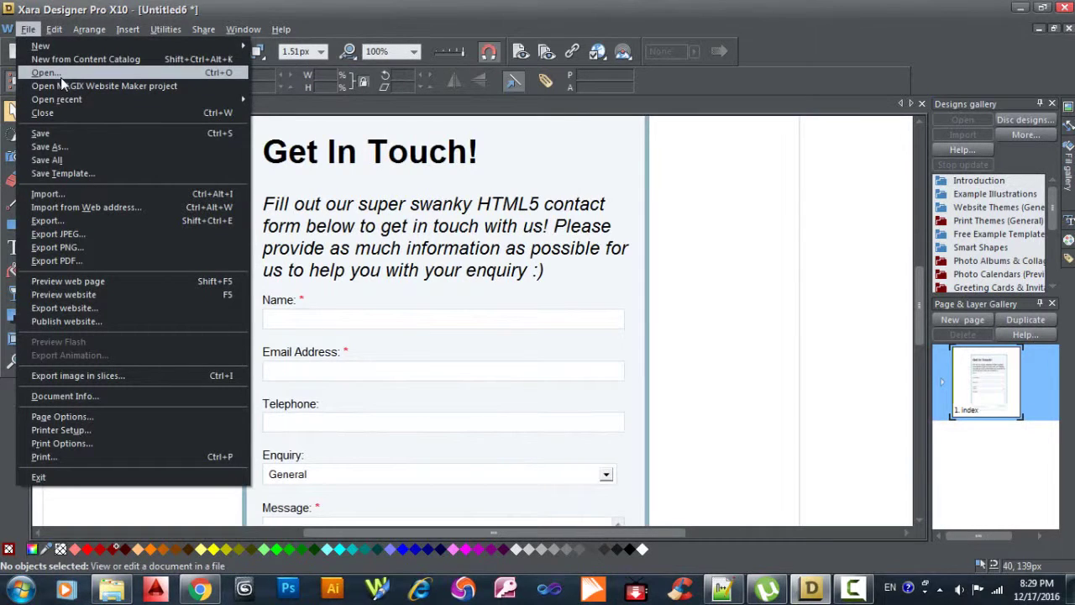
mouse_move(41, 45)
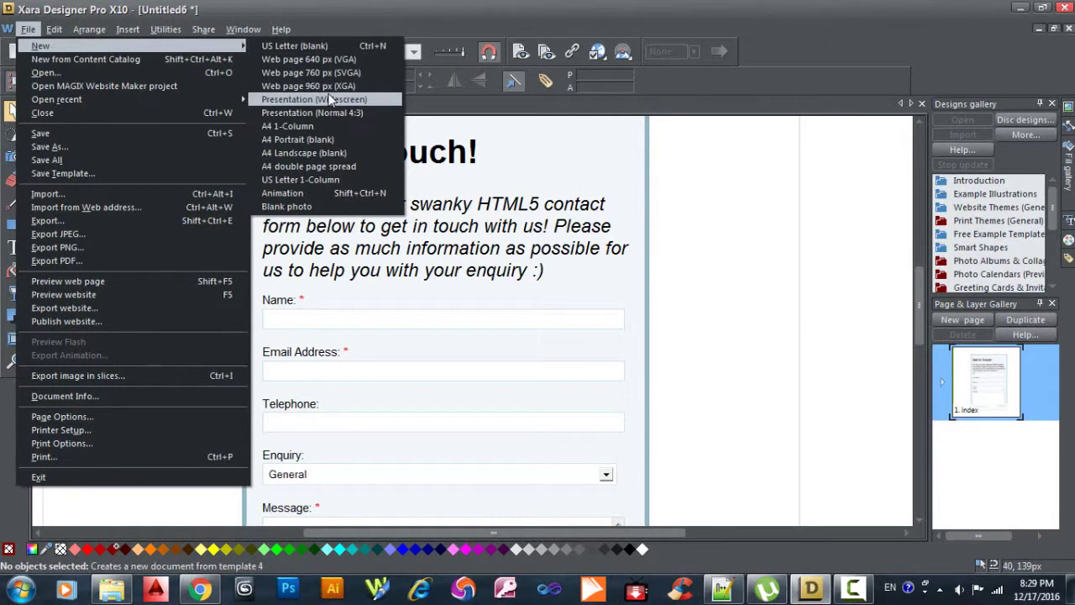
- Create the blank web page document Untitled8 and preview its empty page in the browser
left_click(328, 84)
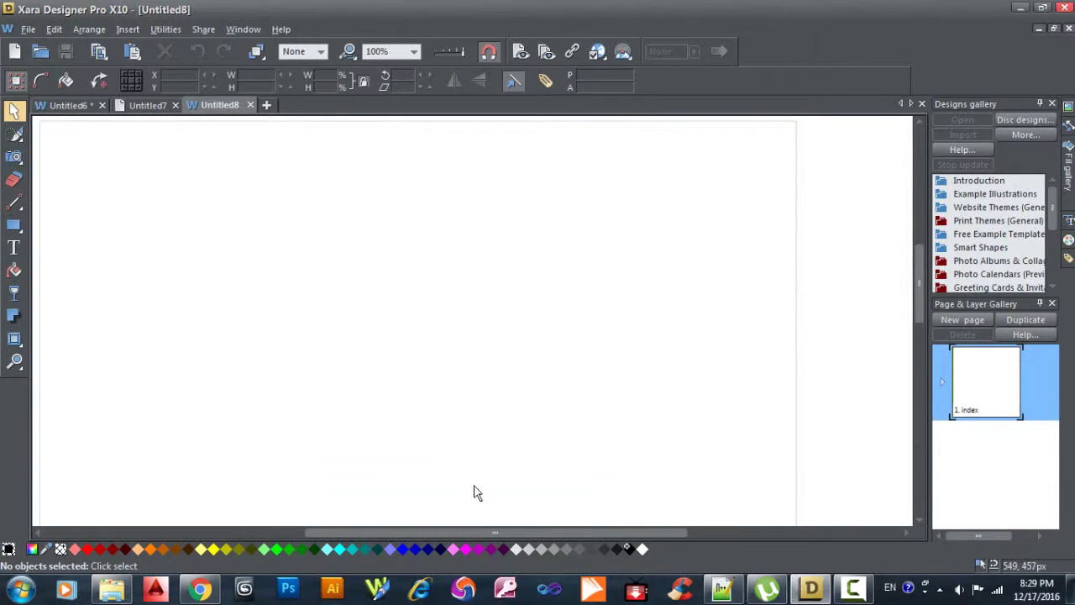
left_click_drag(527, 529, 502, 528)
left_click(28, 29)
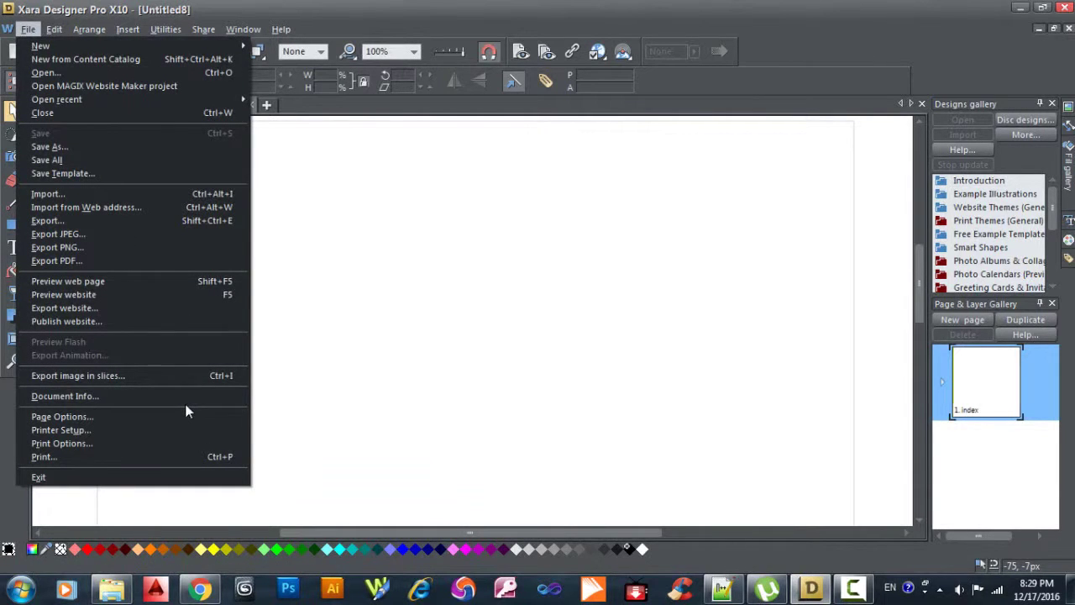
left_click(100, 284)
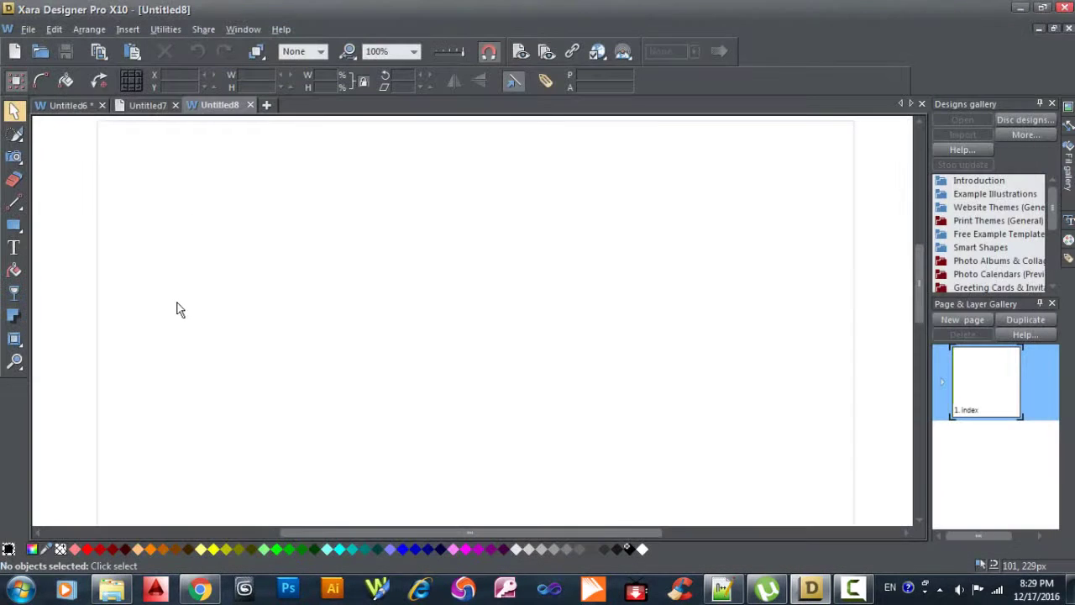
- Draw a large rectangle with a red line colour and cleared fill, then return to the Selector
left_click(14, 225)
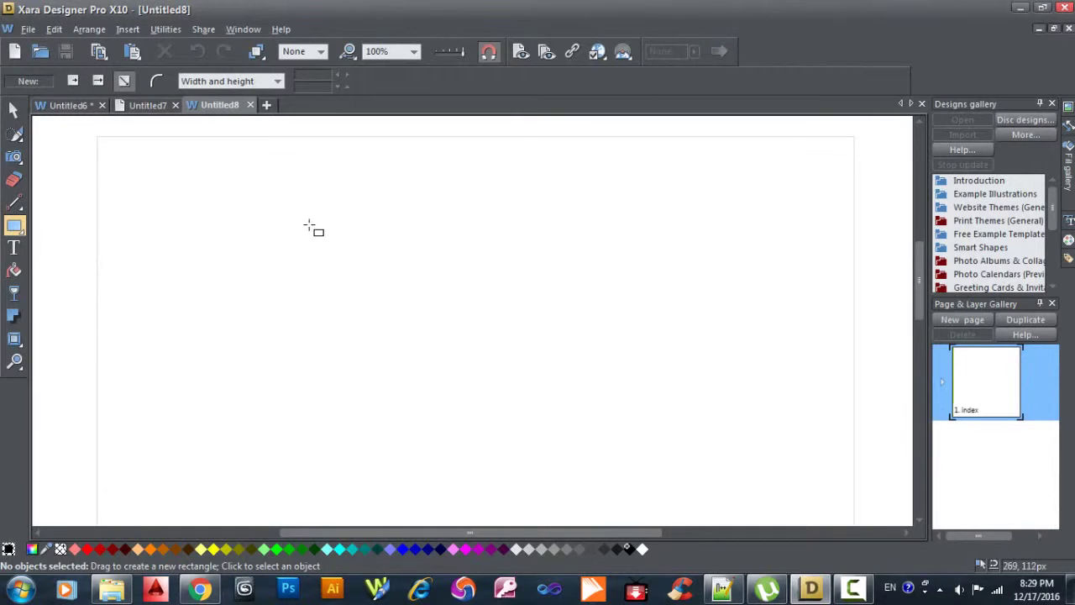
mouse_move(322, 215)
left_mouse_down()
mouse_move(692, 519)
mouse_move(708, 492)
left_mouse_up()
scroll(302, 348, "up", 1)
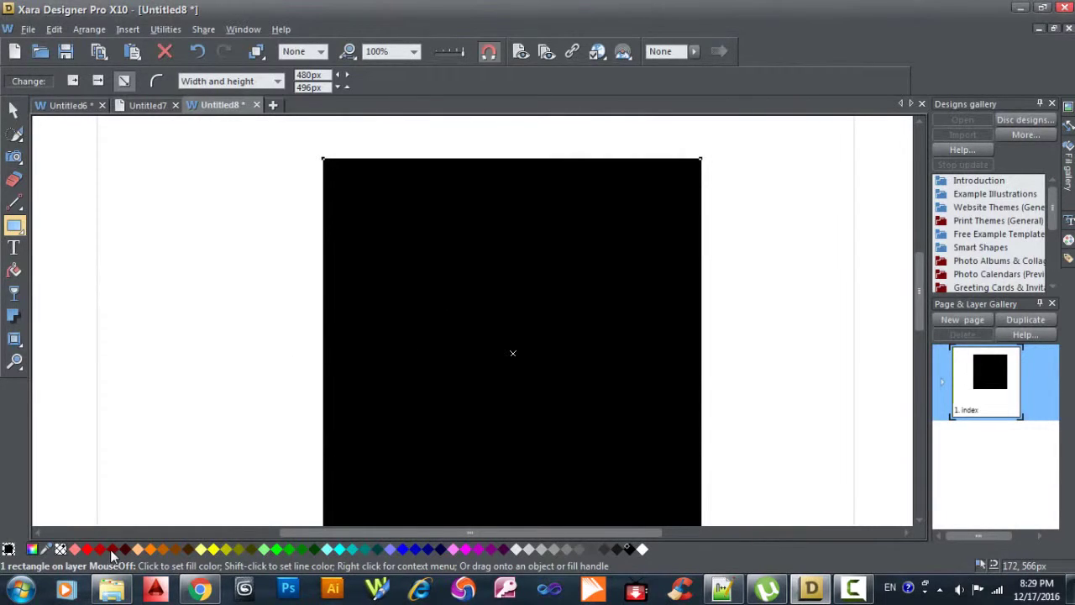
right_click(112, 551)
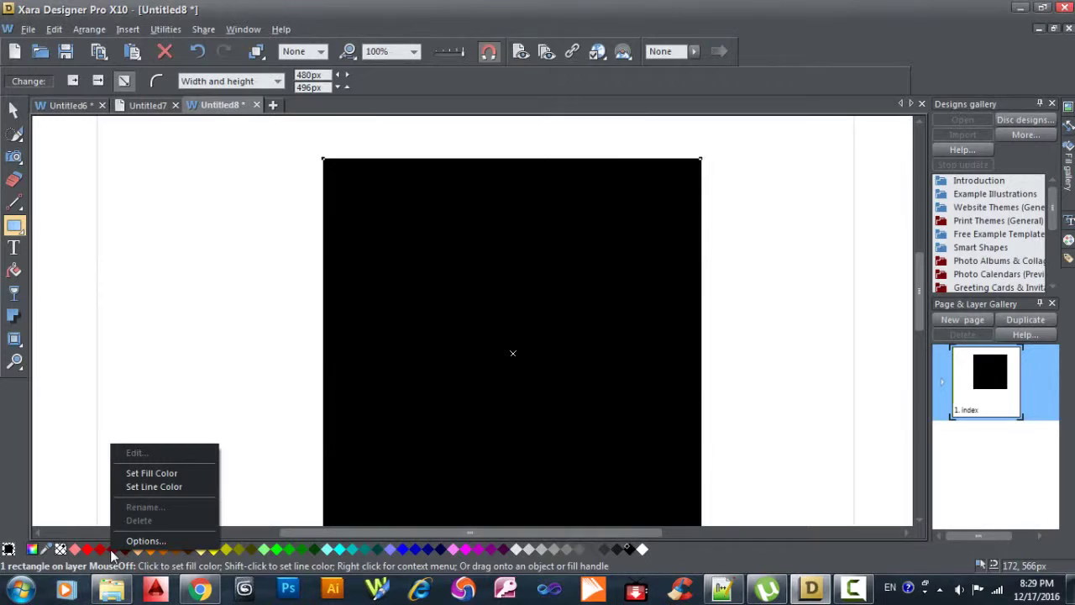
left_click(156, 487)
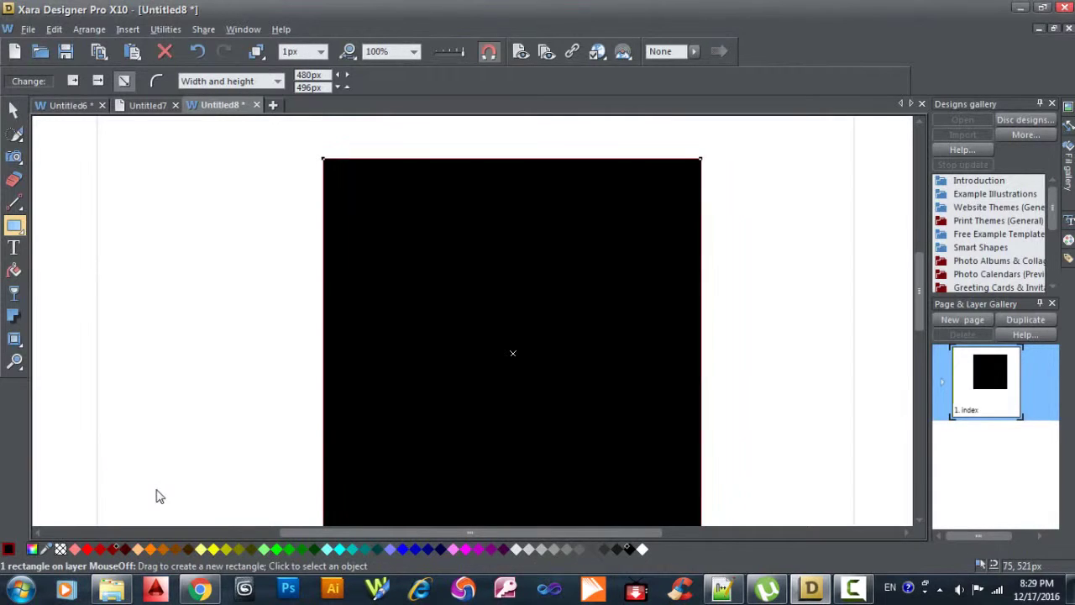
right_click(61, 551)
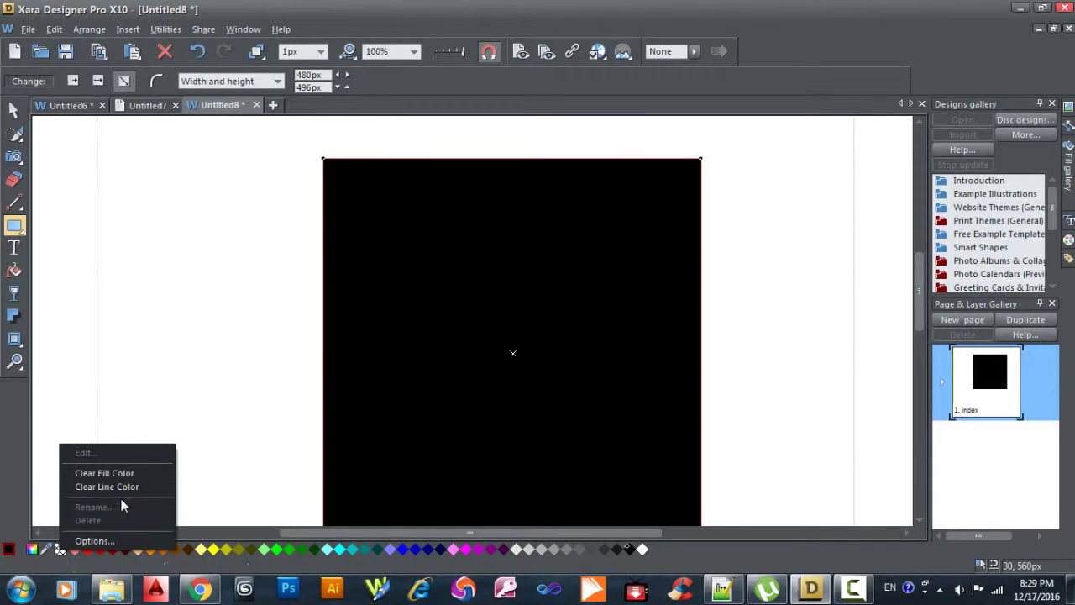
left_click(124, 474)
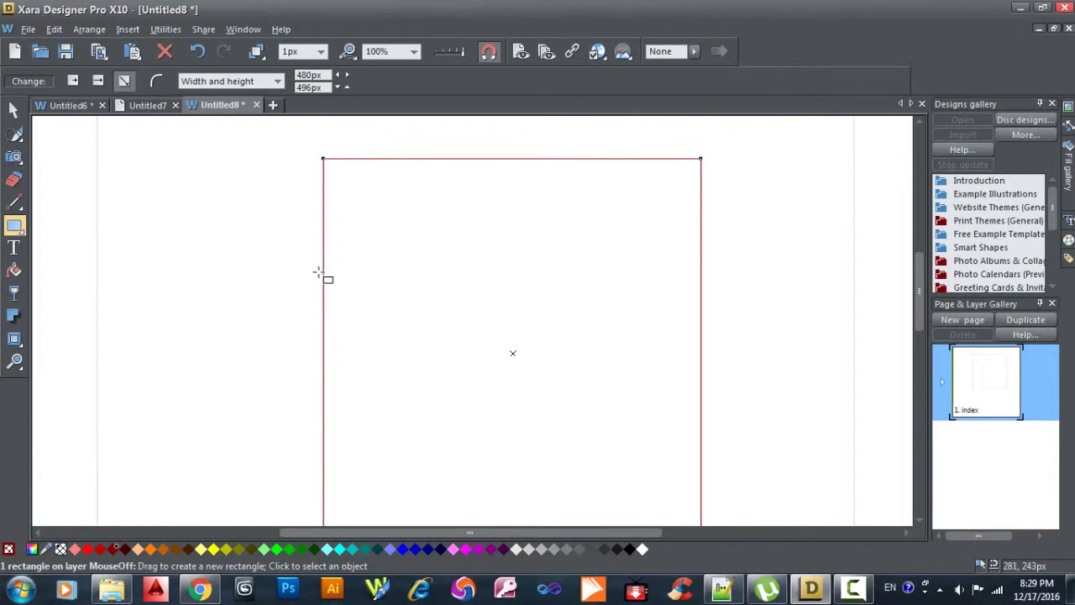
key("F2")
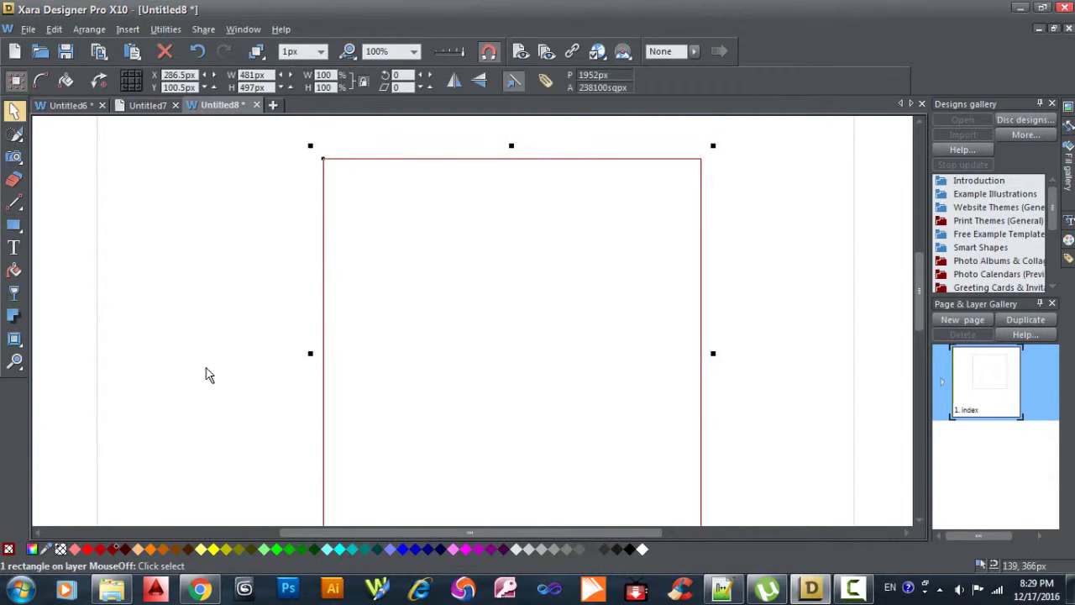
scroll(210, 375, "up", 2)
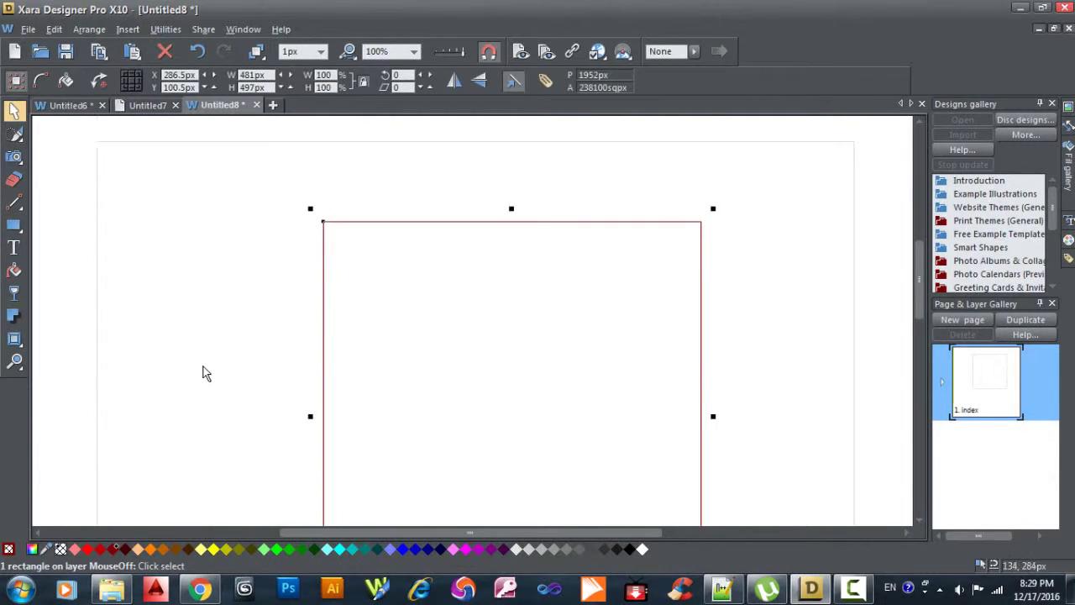
left_click(28, 30)
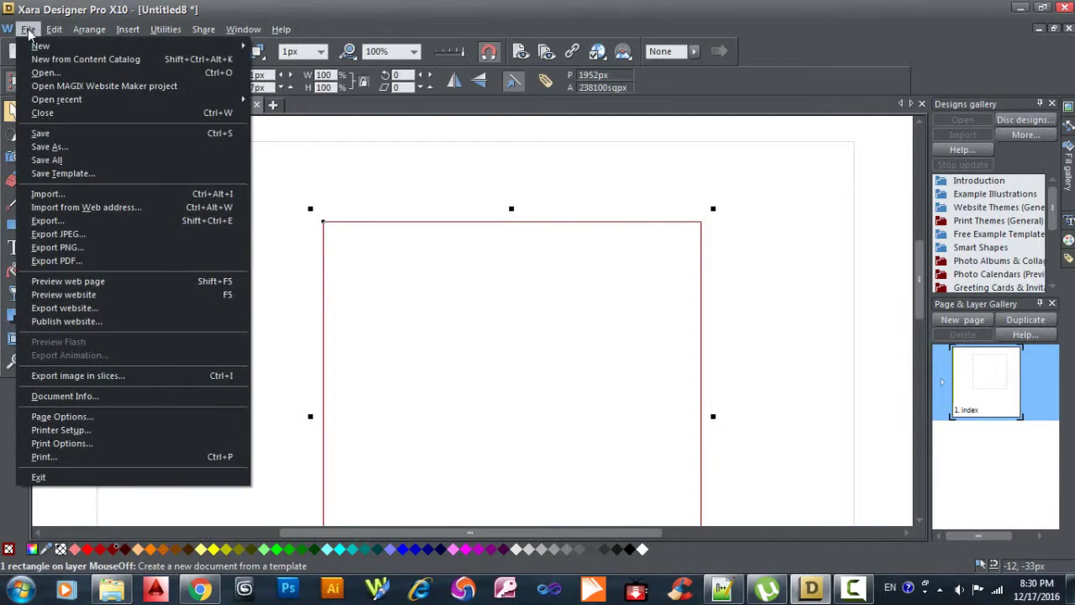
left_click(115, 290)
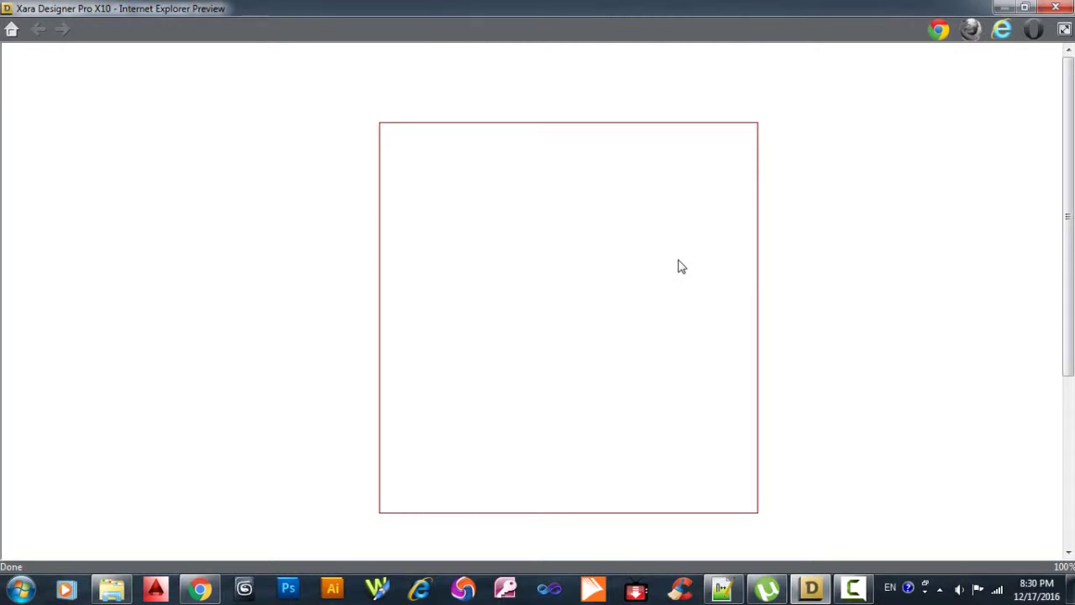
left_click(1056, 6)
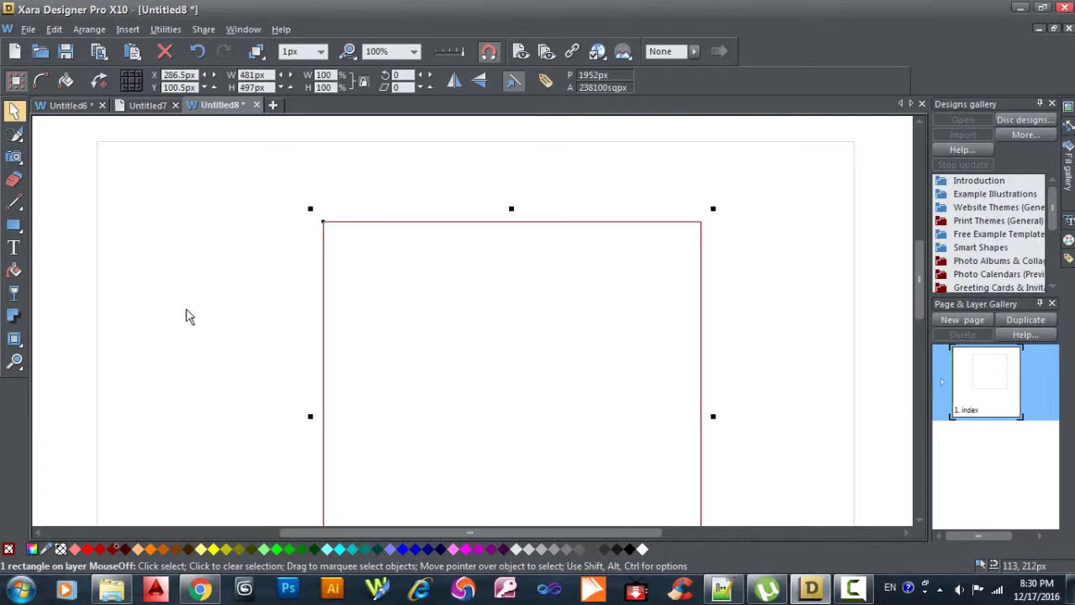
- Set the rectangle's Web Properties placeholder to 'Replace with HTML code' and open its body code editor
right_click(493, 219)
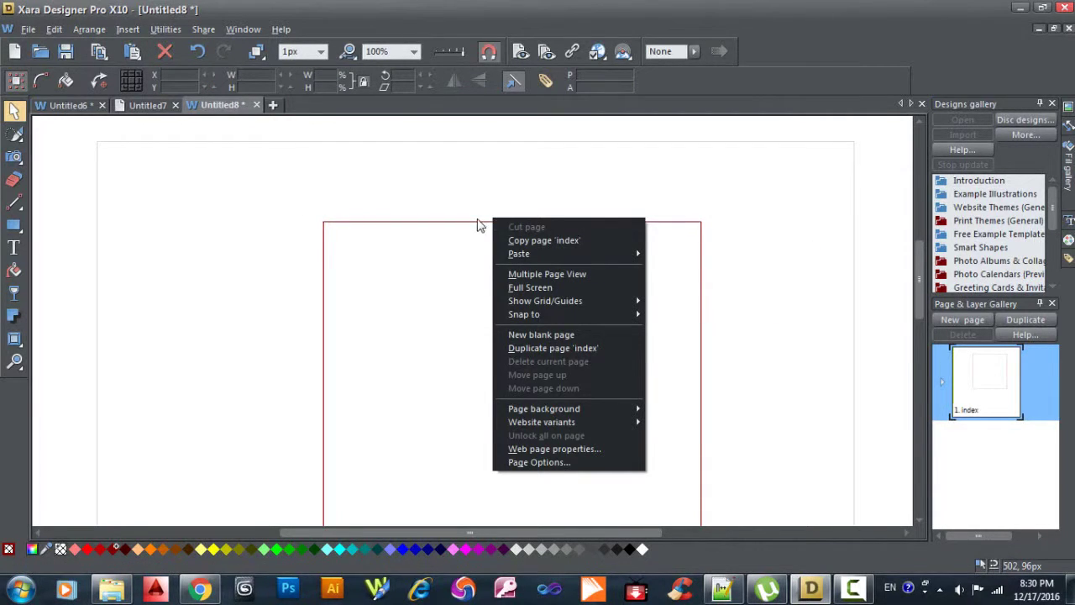
left_click(481, 228)
right_click(480, 225)
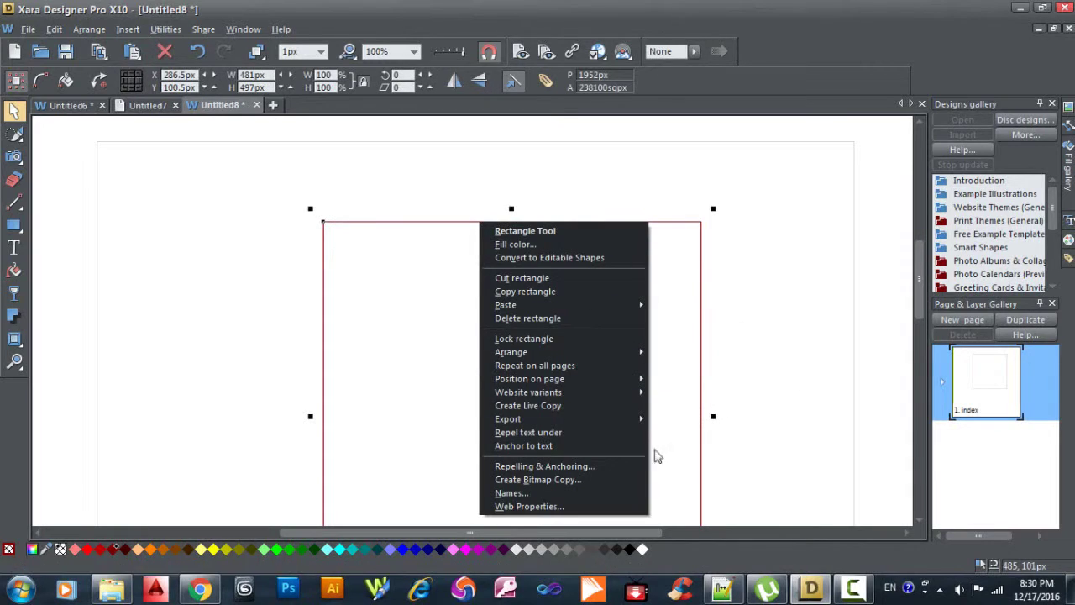
left_click(542, 509)
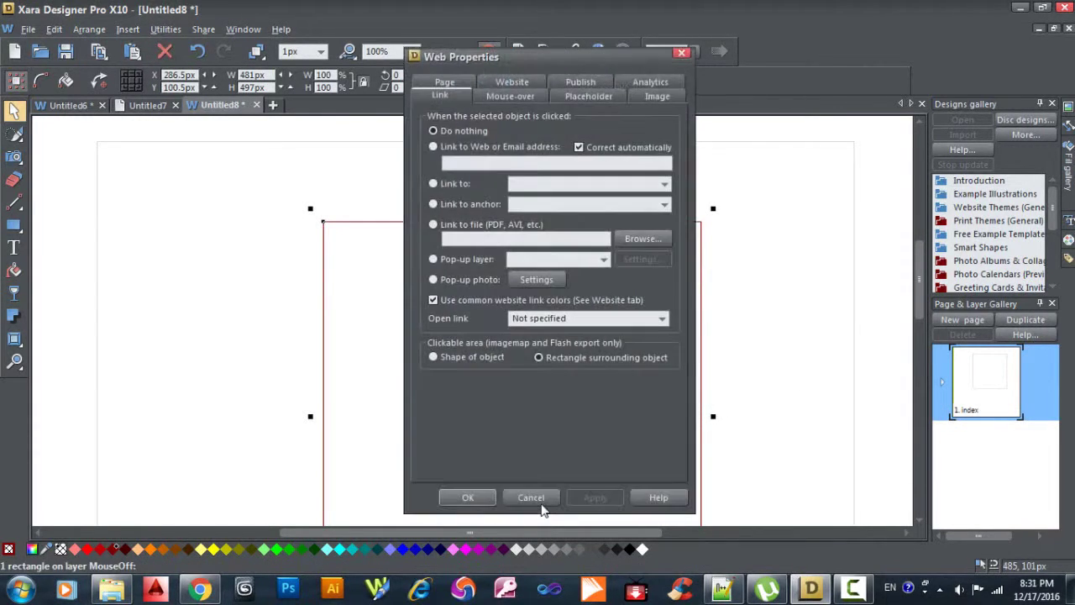
left_click(586, 97)
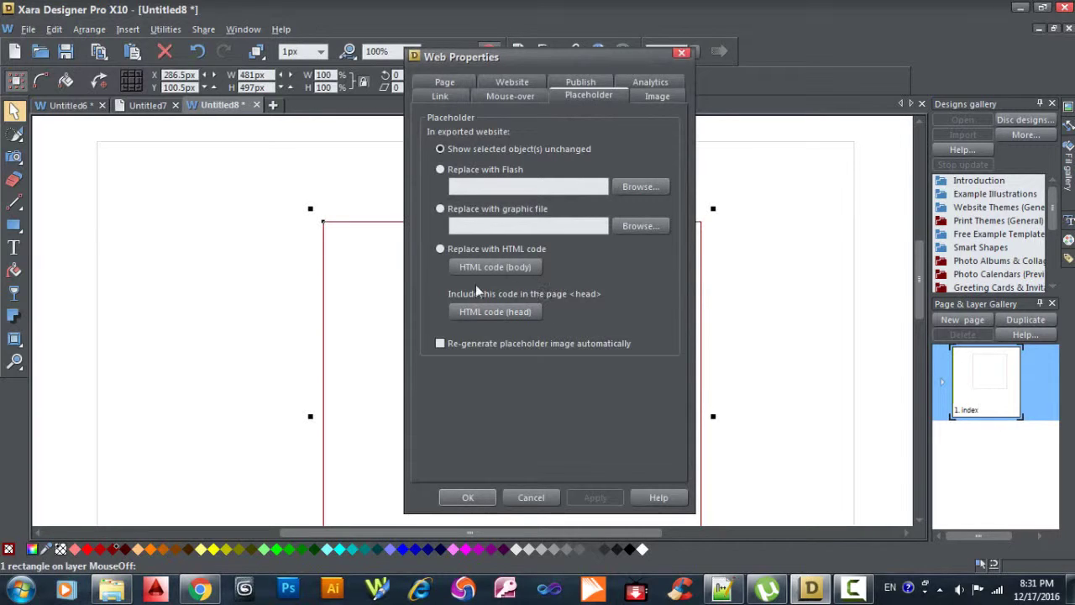
left_click(441, 250)
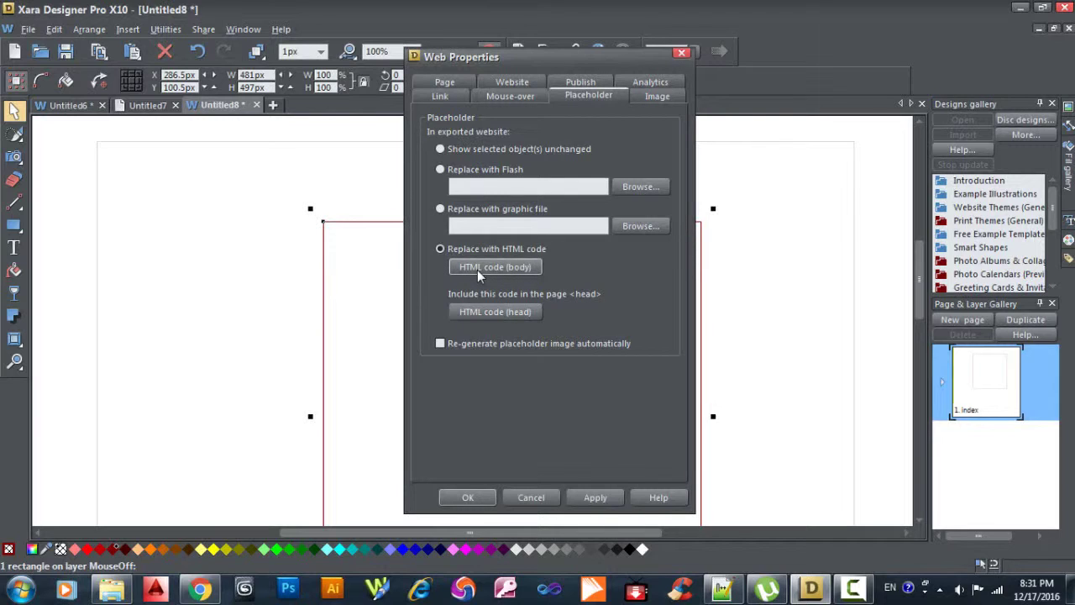
left_click(479, 272)
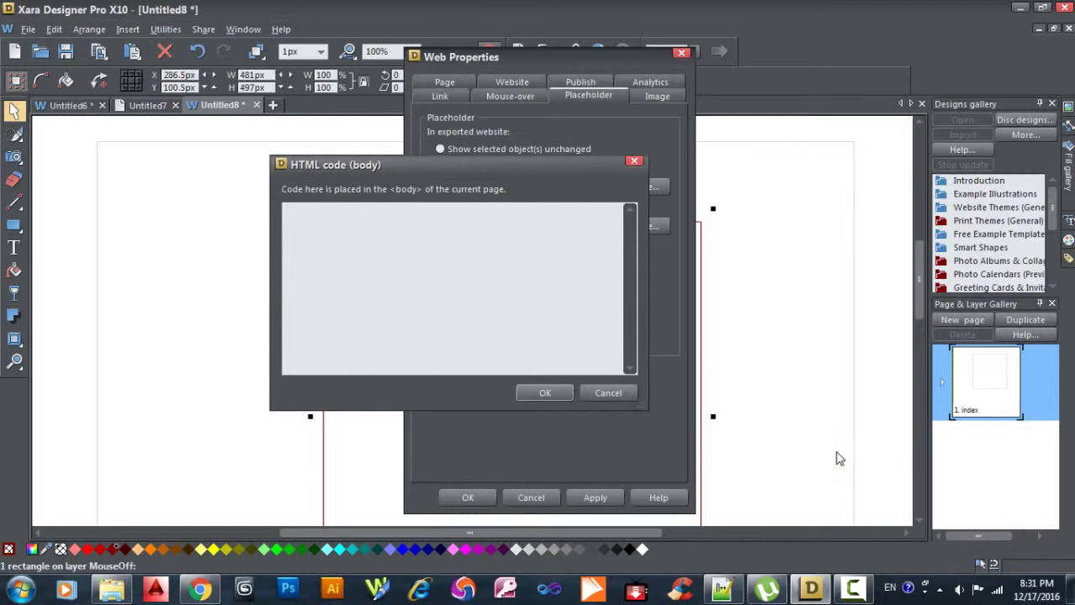
- Select and copy every line of the html.html contact form code, then return to Xara
left_click(723, 588)
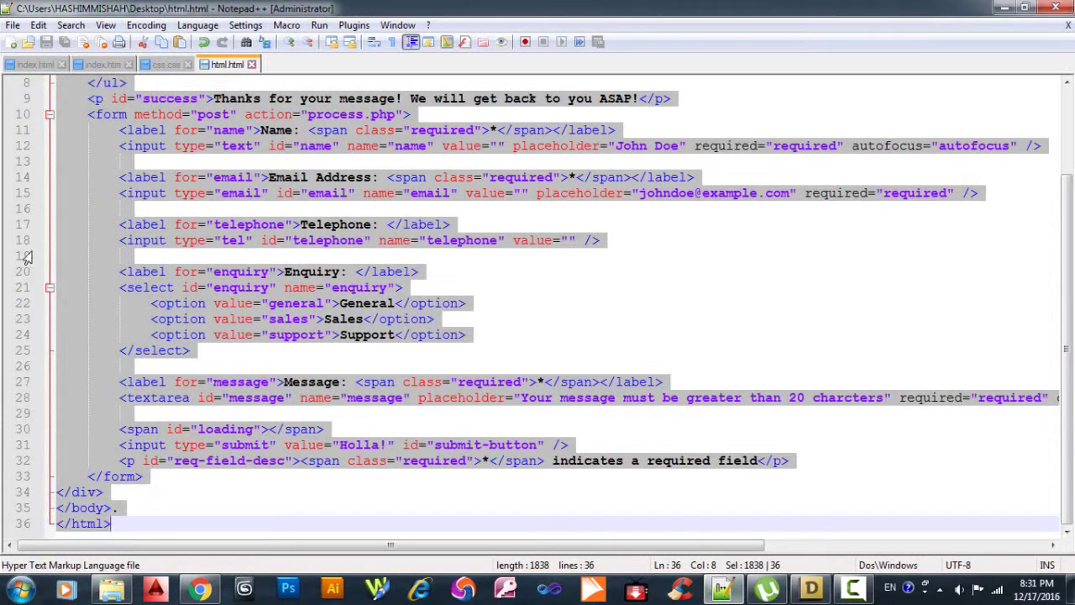
left_click(110, 209)
scroll(126, 159, "up", 3)
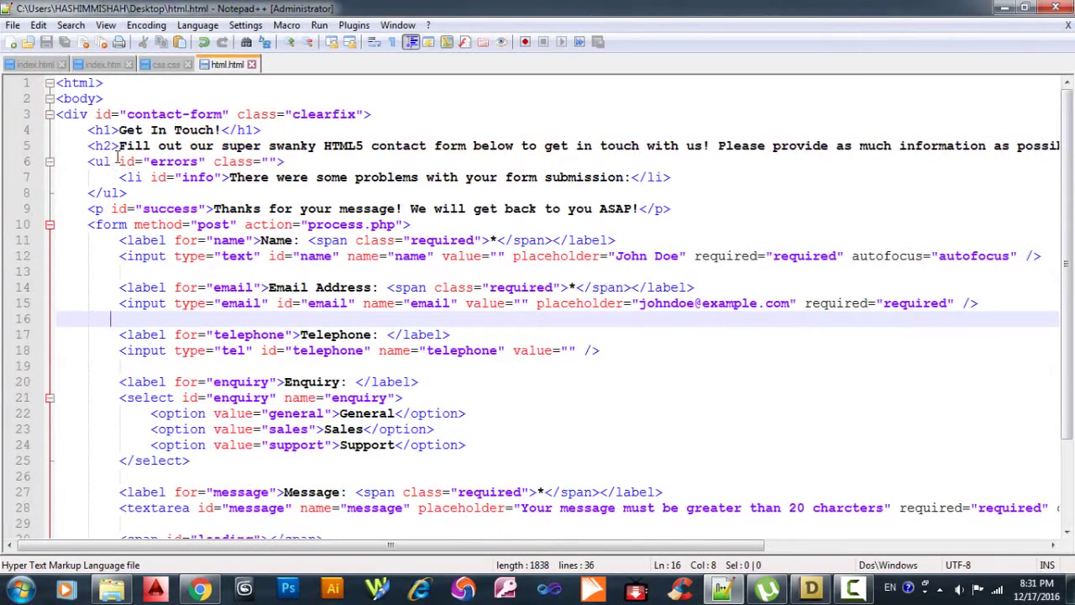
left_click(57, 83)
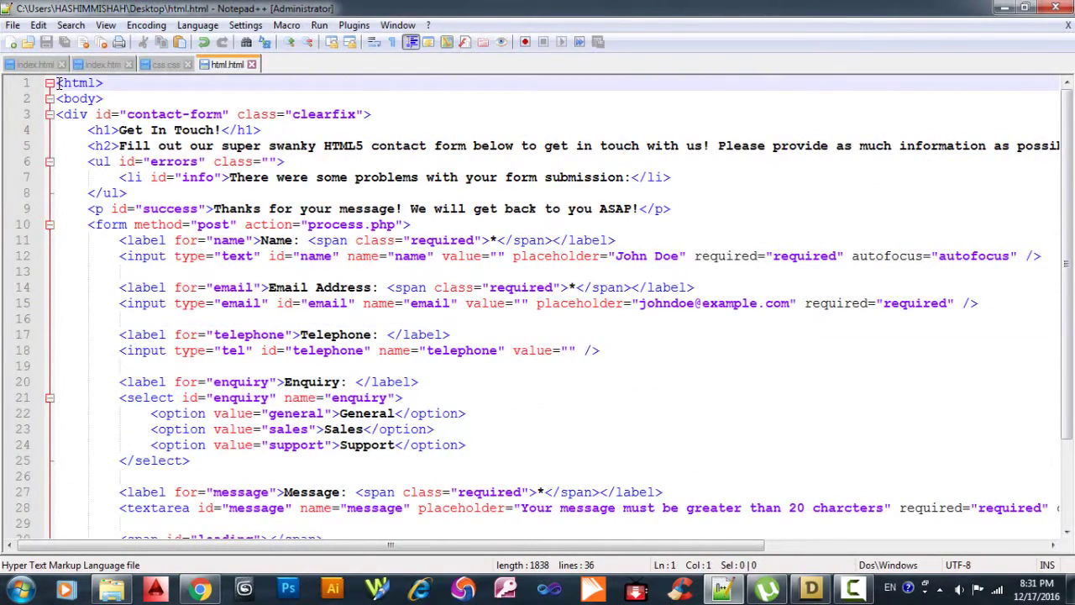
left_click_drag(57, 83, 266, 523)
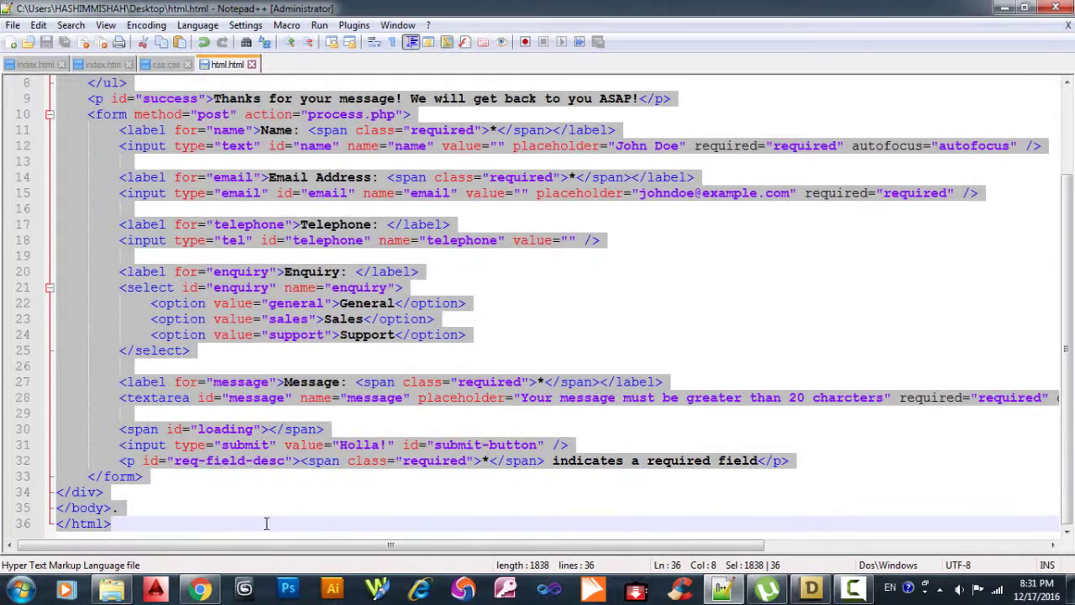
right_click(288, 291)
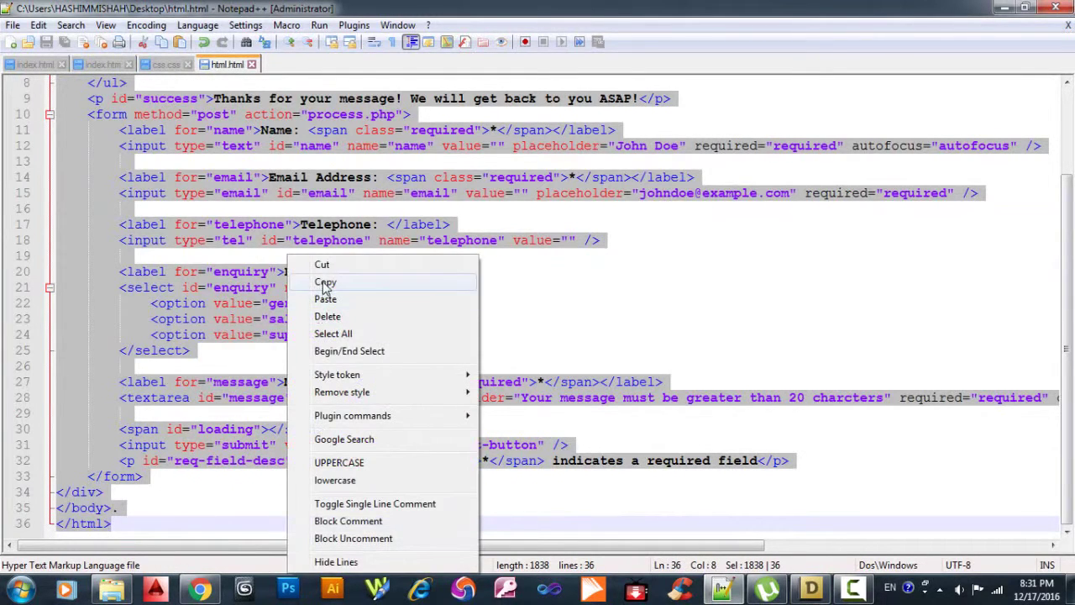
left_click(326, 286)
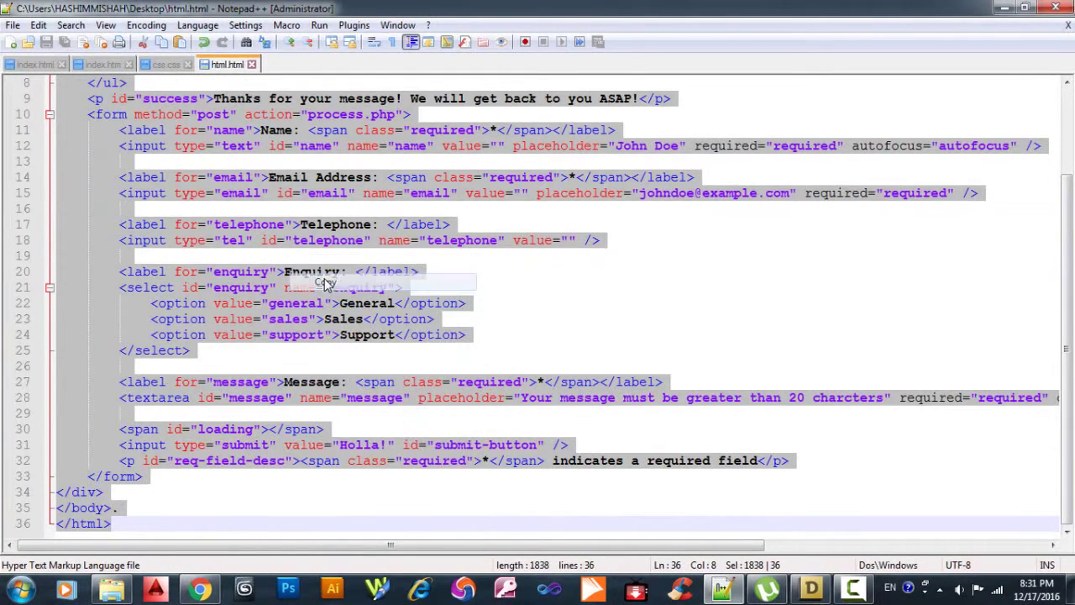
left_click(813, 593)
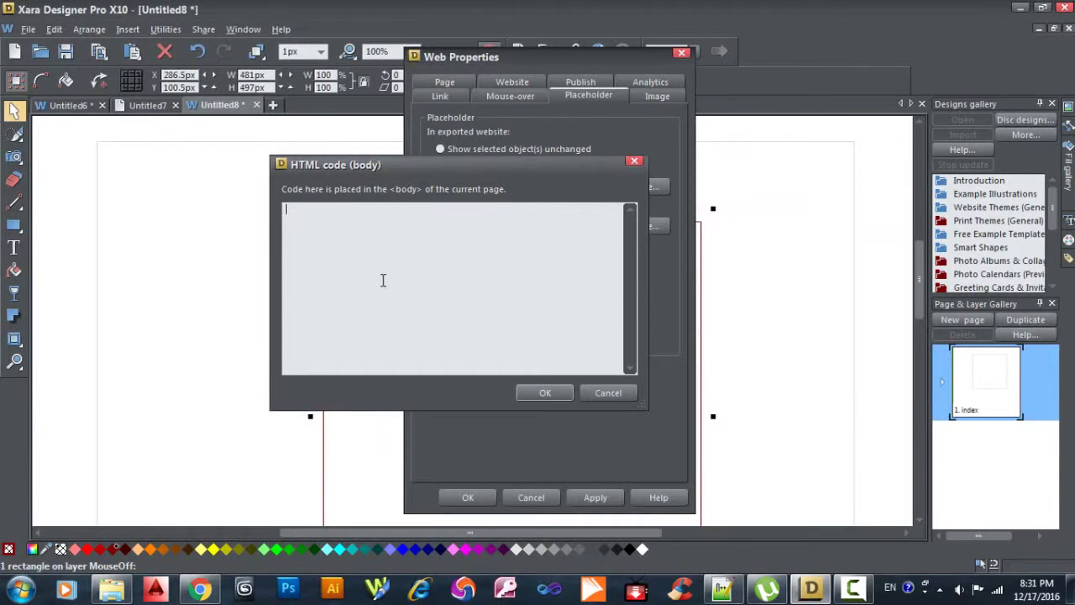
- Paste the contact form markup into the HTML code (body) box, confirm it, and nudge the dialog left
right_click(306, 217)
left_click(356, 290)
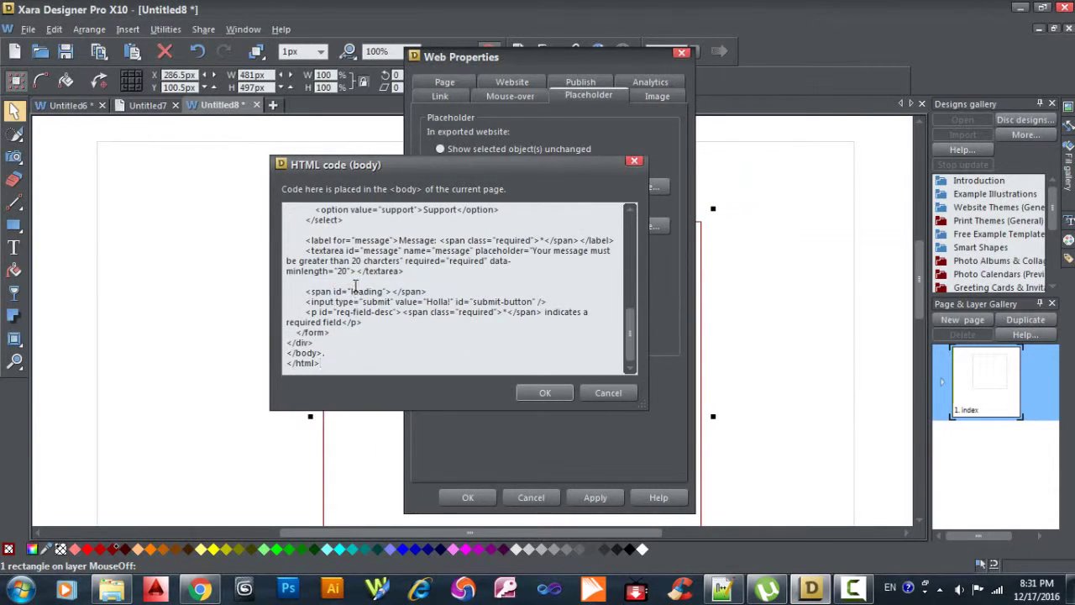
left_click(545, 394)
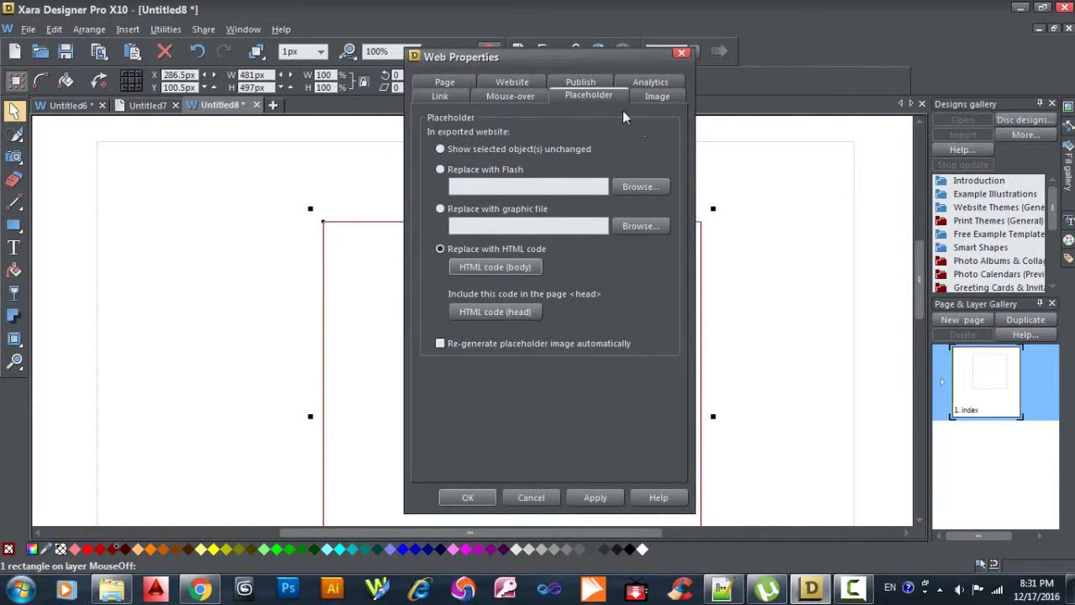
left_click_drag(546, 66, 489, 61)
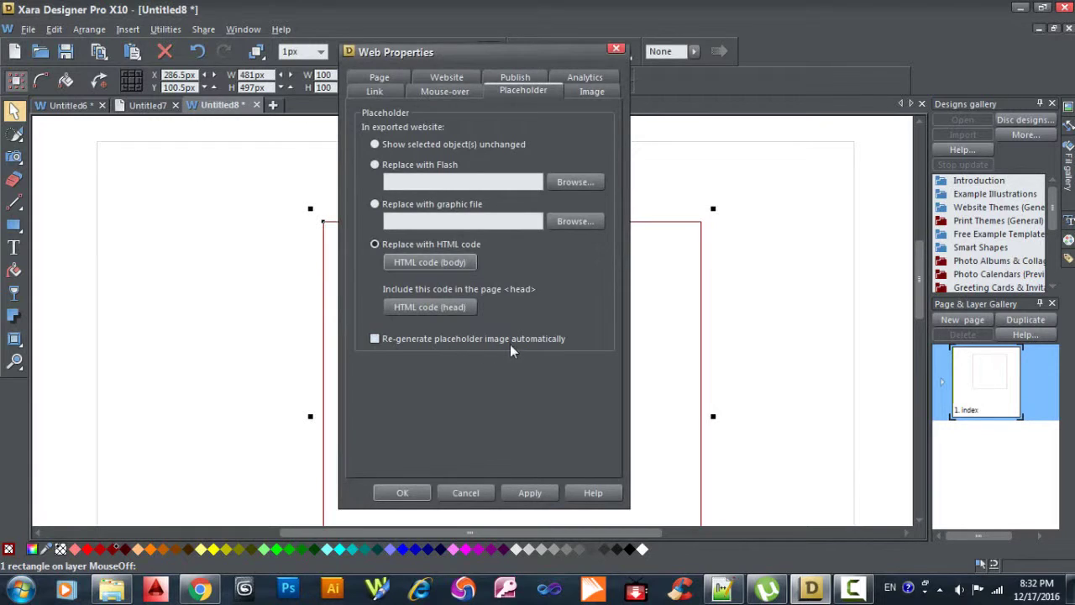
- Turn on automatic placeholder image regeneration, apply and close, then scroll to view the rendered form
left_click(376, 339)
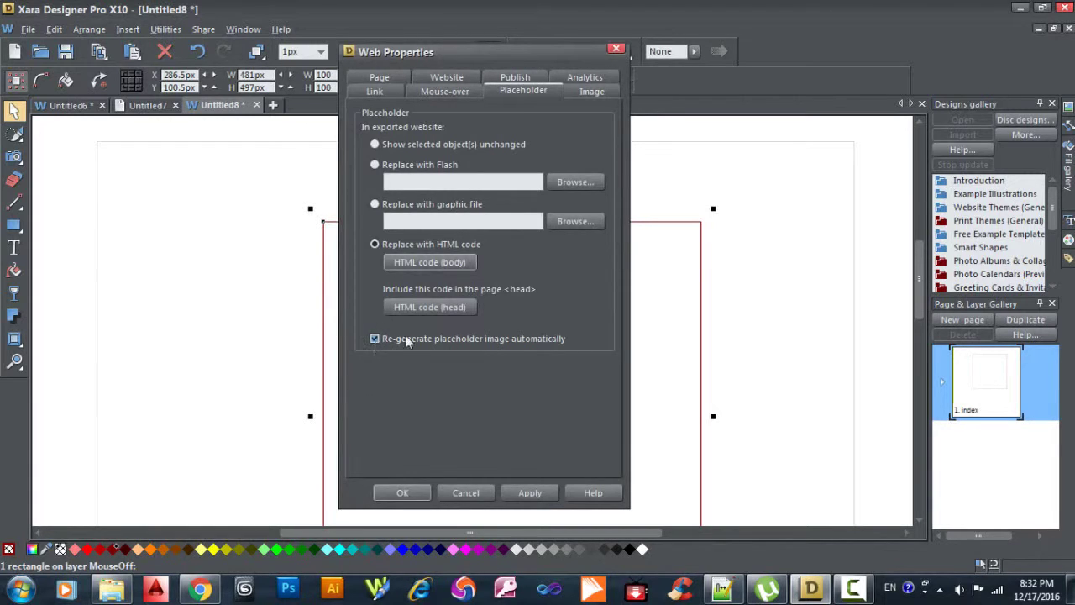
left_click(529, 492)
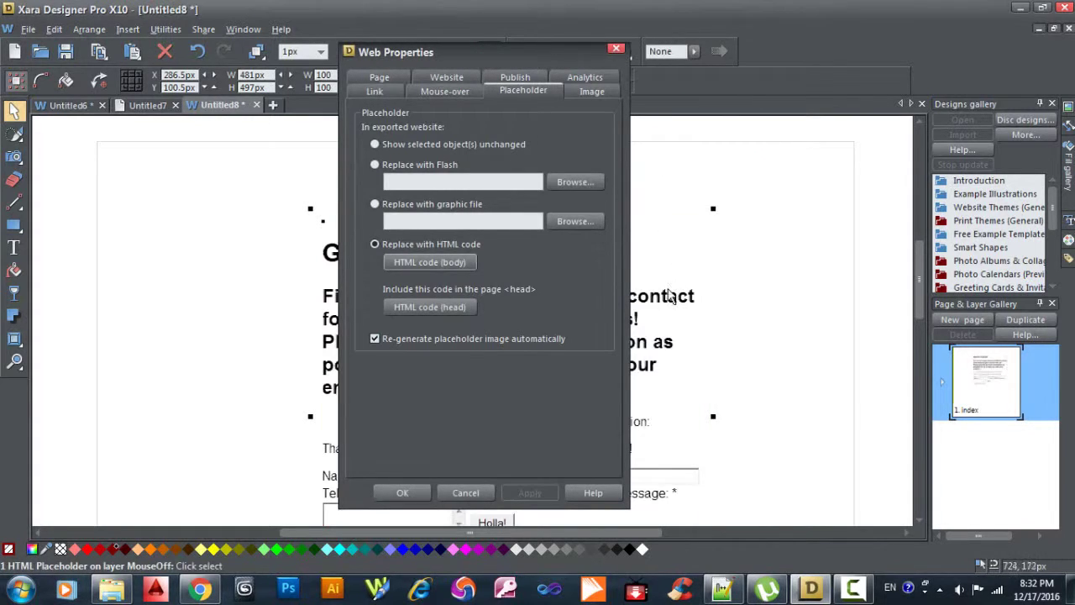
left_click(402, 494)
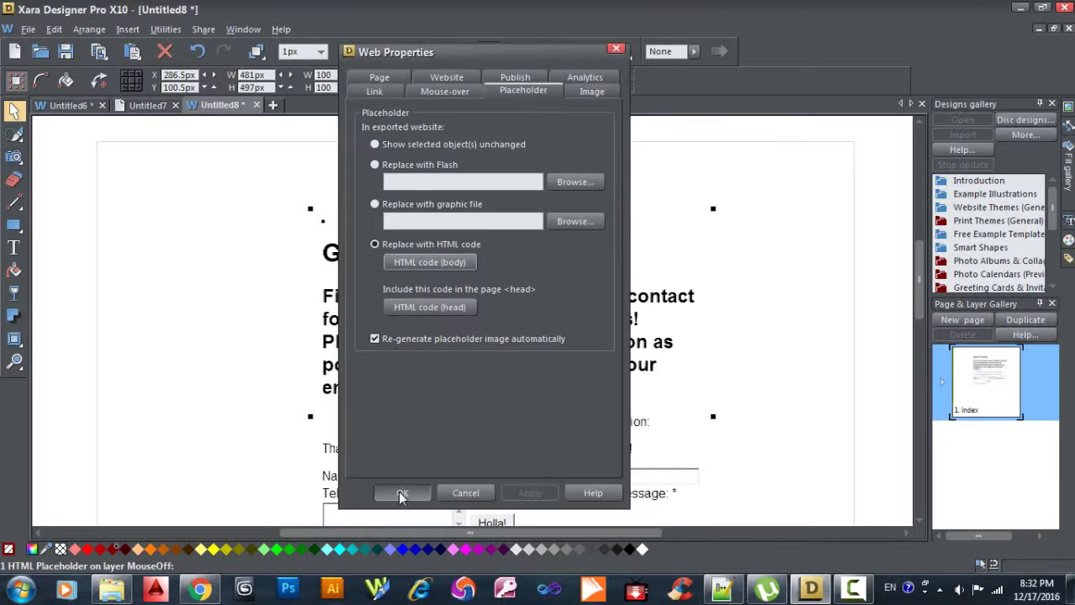
scroll(487, 420, "down", 4)
scroll(504, 400, "up", 1)
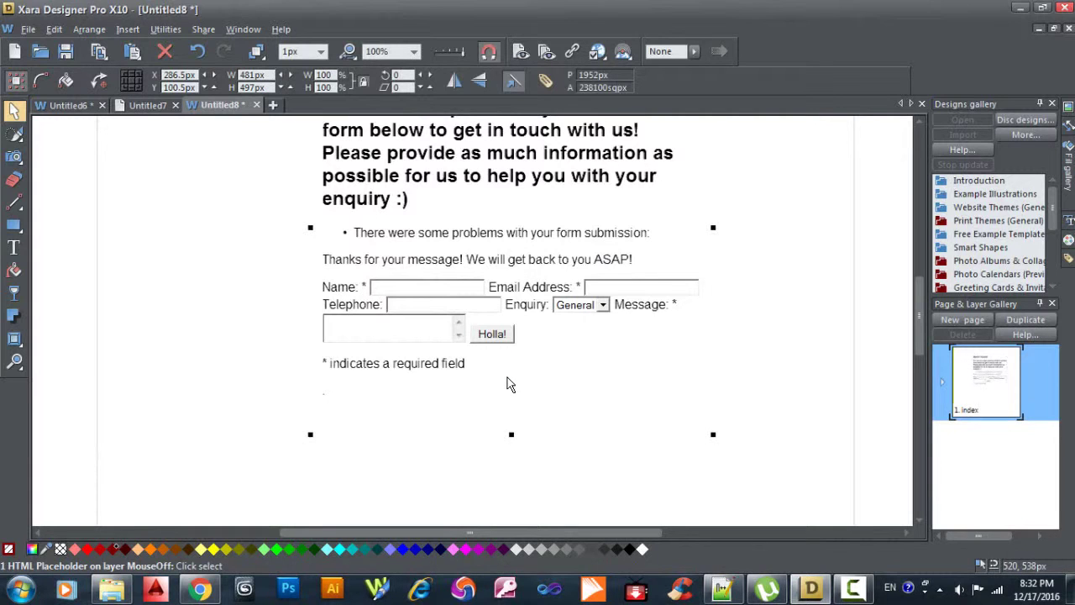
scroll(507, 379, "up", 3)
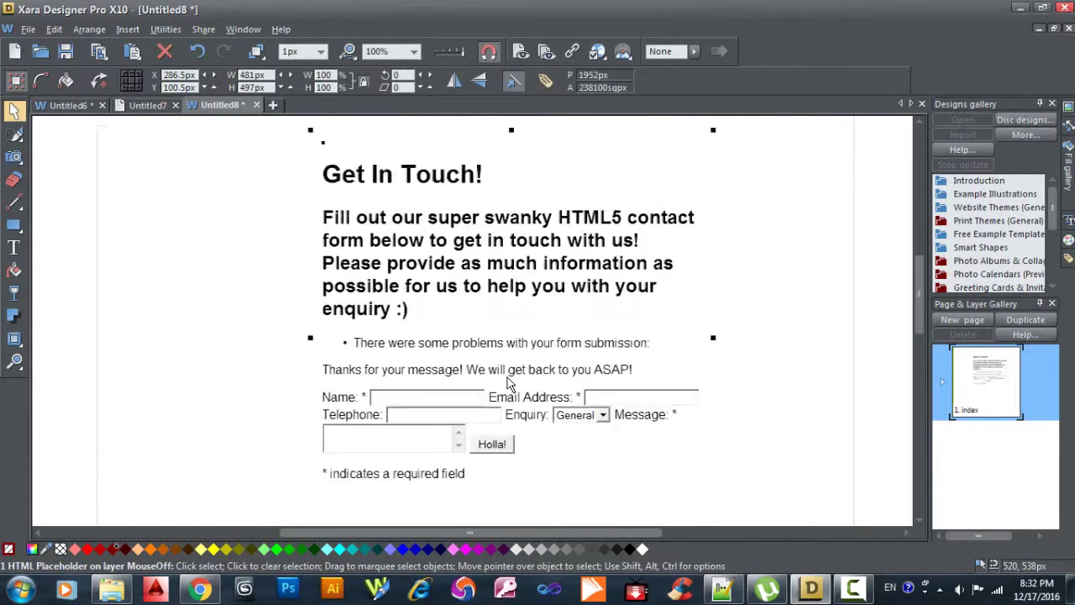
scroll(507, 379, "up", 2)
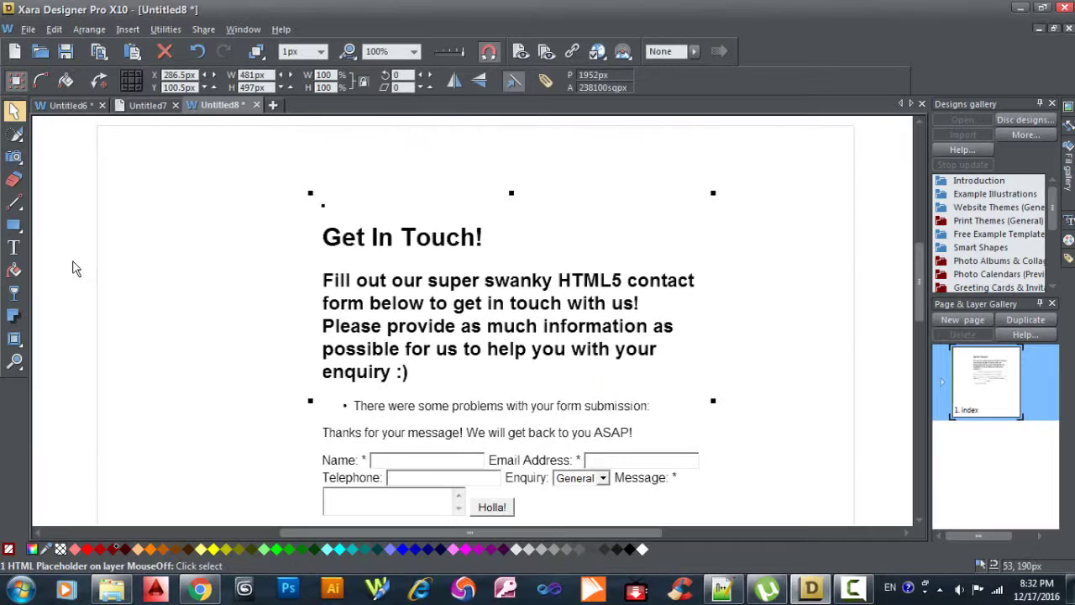
left_click(28, 31)
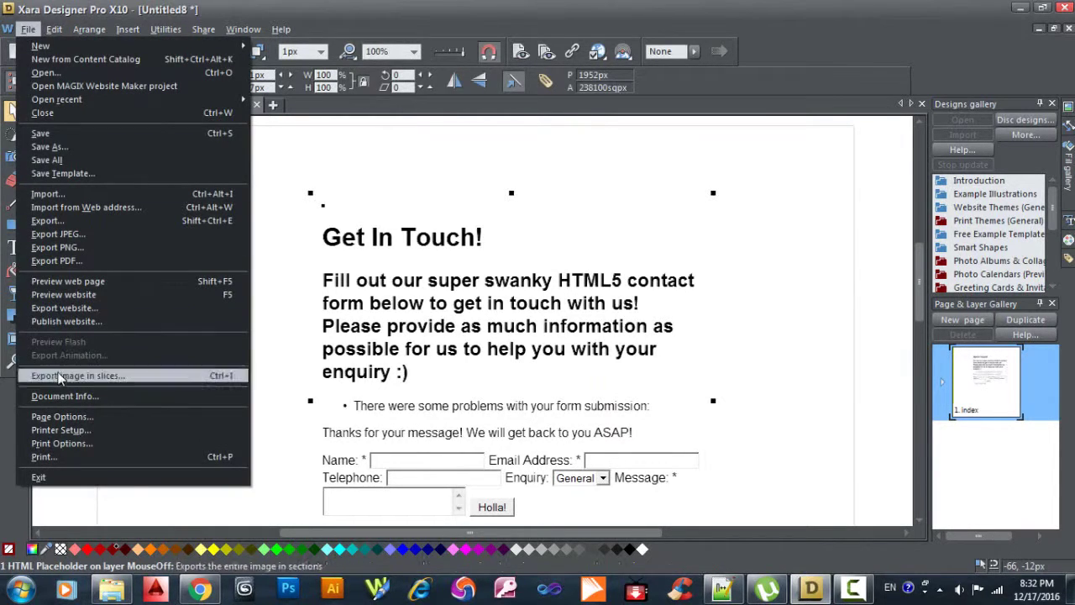
left_click(84, 284)
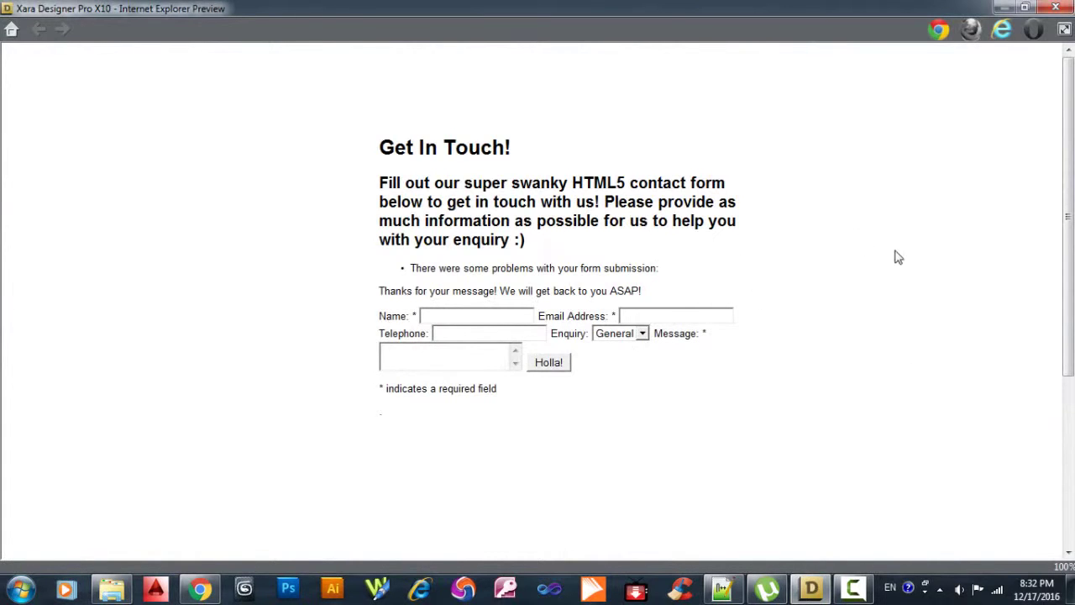
left_click(1056, 8)
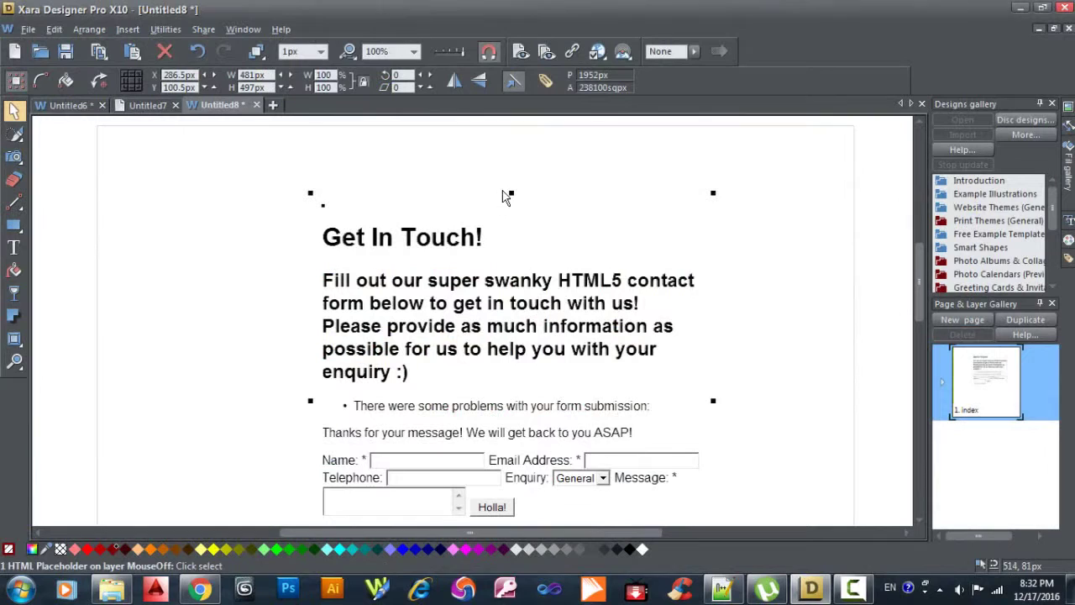
- Reopen the placeholder's Web Properties and bring up its HTML code (body) editor
right_click(508, 194)
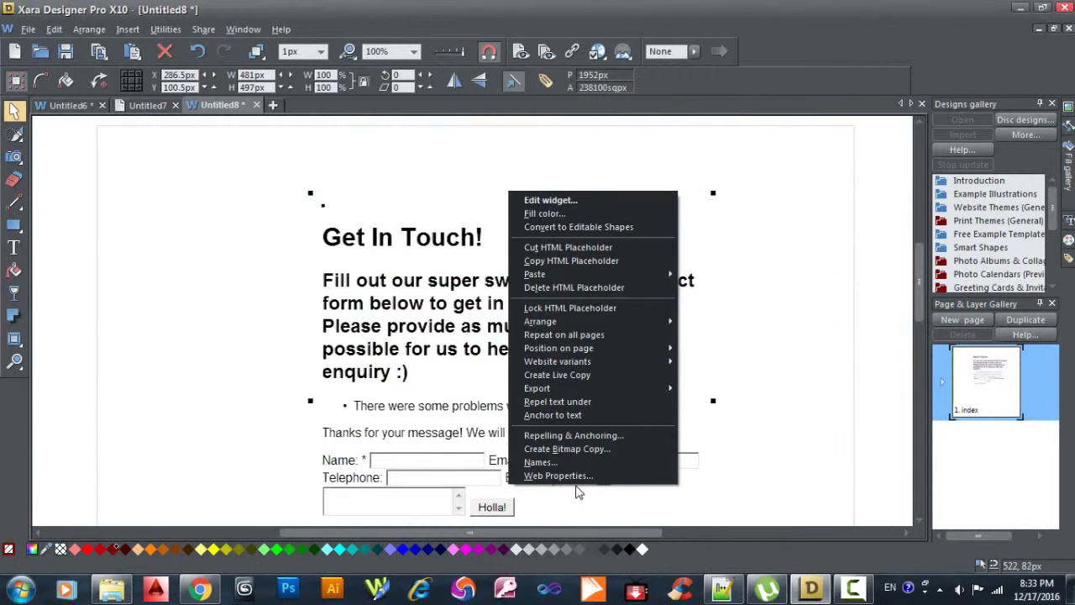
left_click(558, 476)
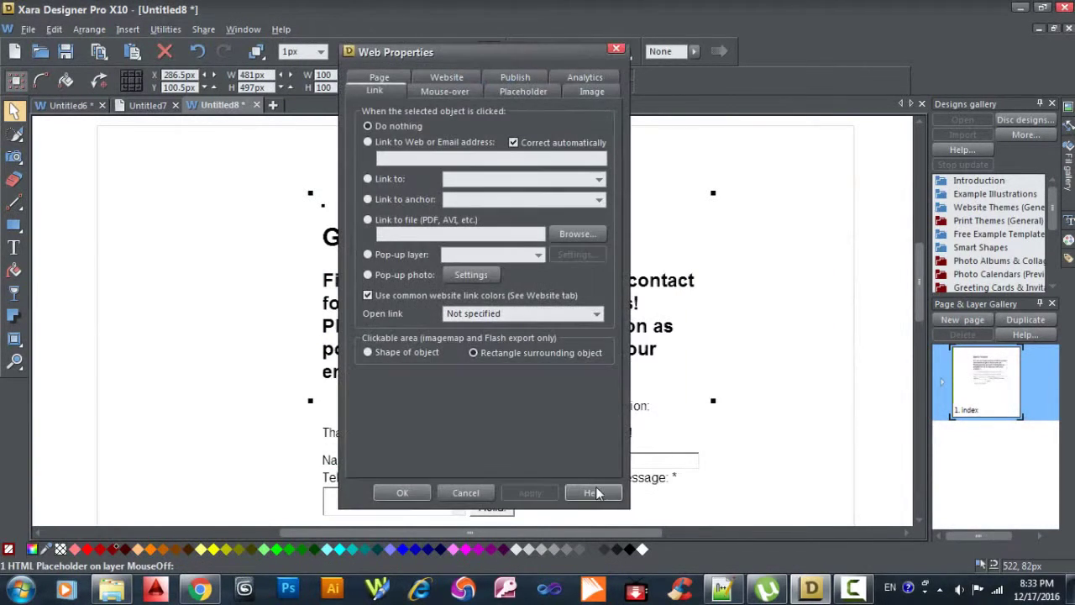
left_click(519, 92)
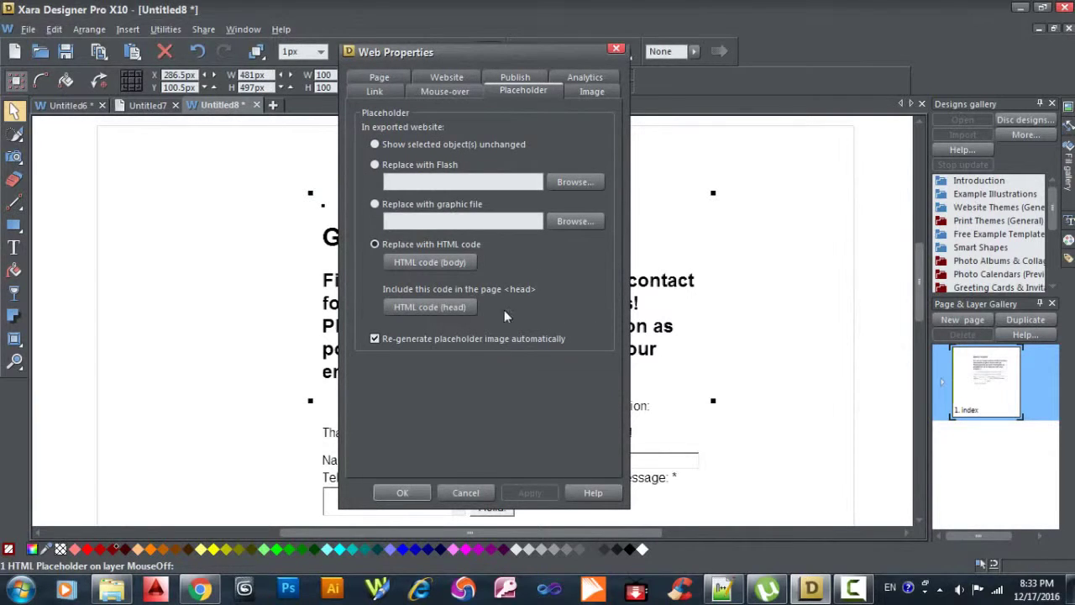
left_click(427, 264)
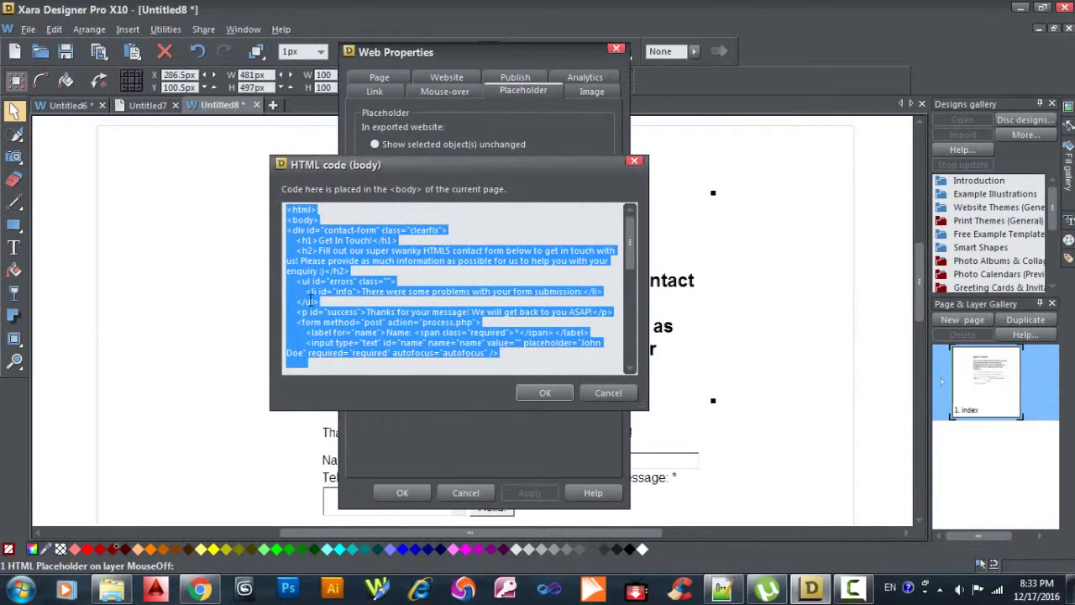
left_click(315, 292)
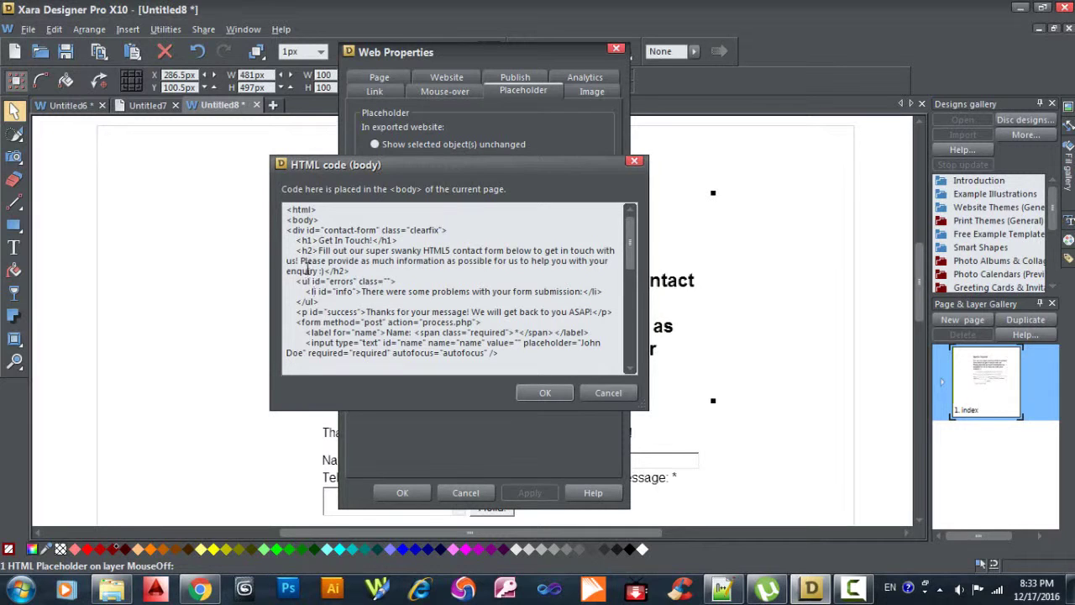
- Insert <style> and </style> lines above the <html> line in the body code
left_click(286, 211)
key("Return")
key("Return")
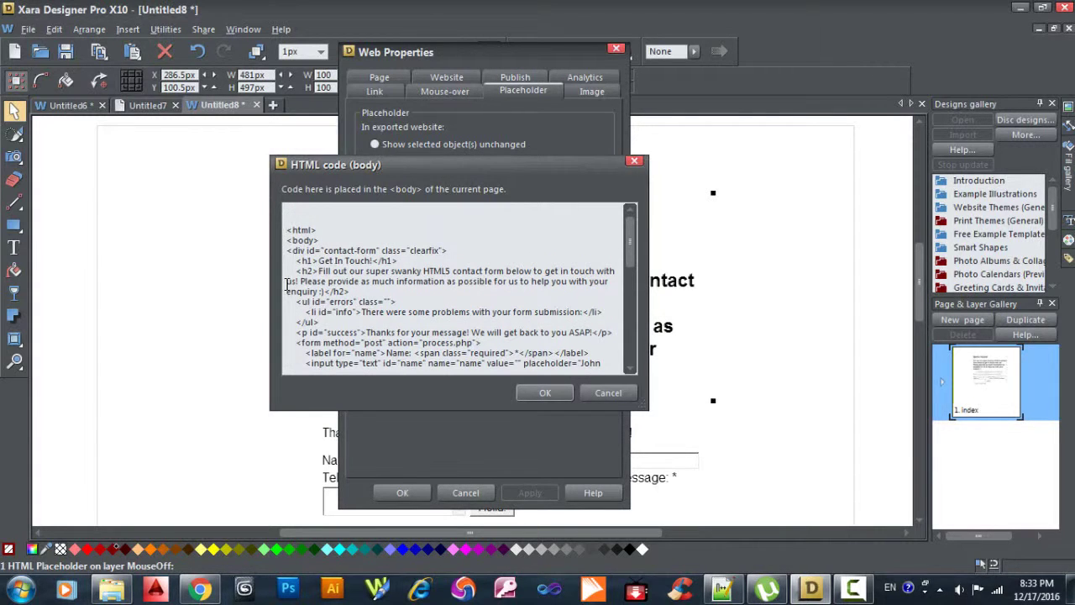
key("Up")
key("Up")
key("Delete")
key("Delete")
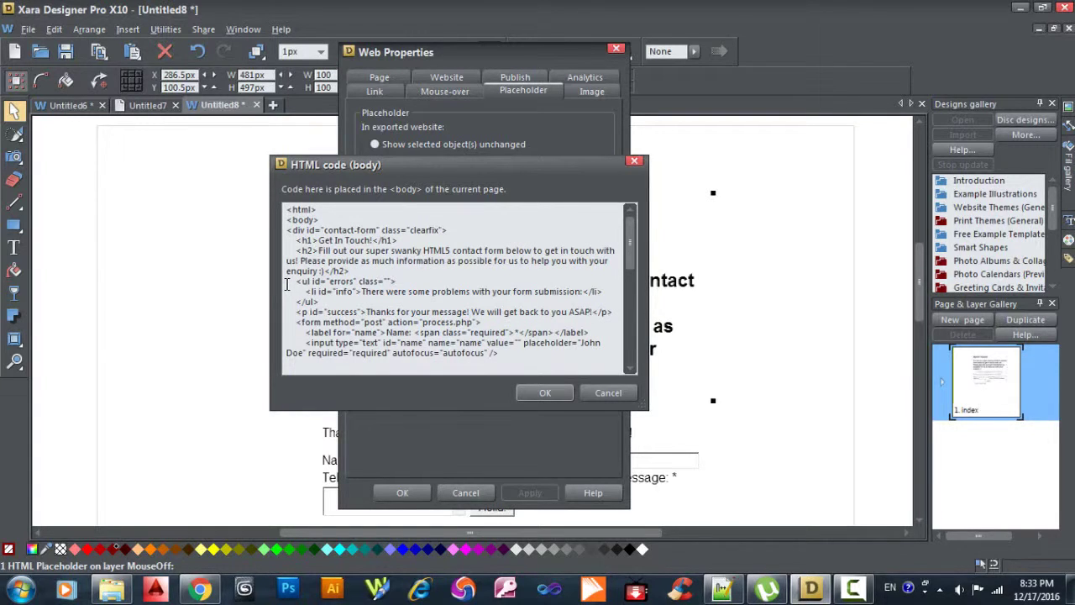
key("Return")
key("Return")
key("Return")
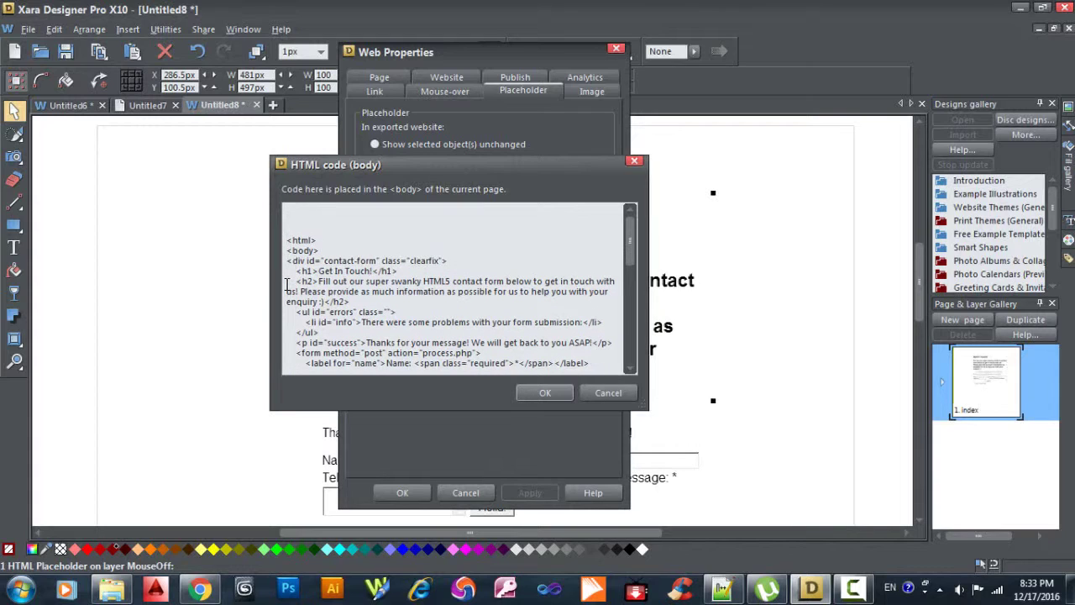
key("Up")
key("Up")
key("Up")
type("st")
type("yle>")
key("Return")
key("Return")
key("Return")
key("Up")
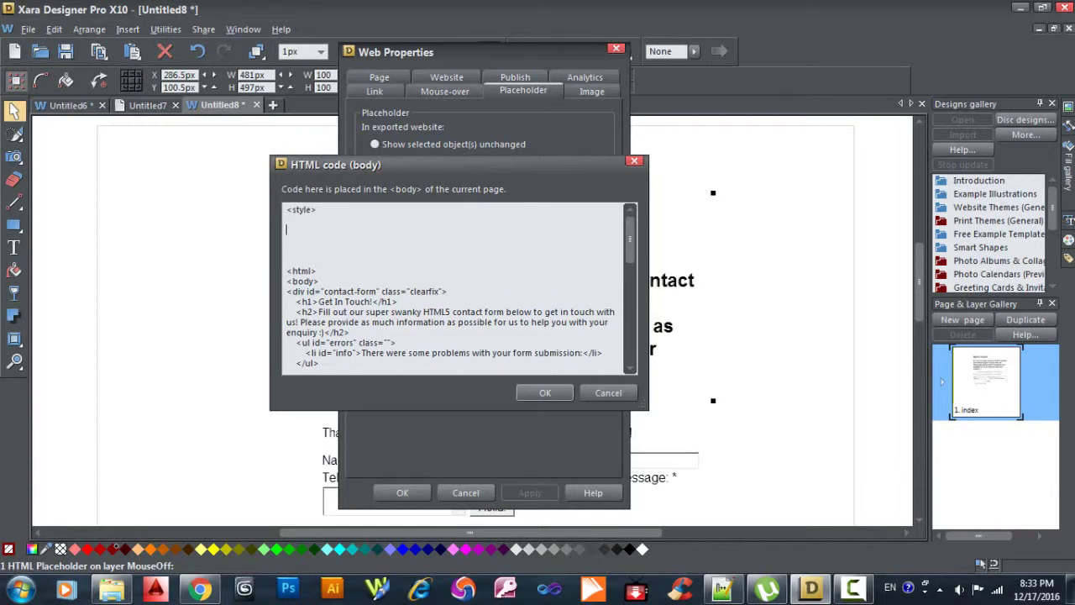
key("Return")
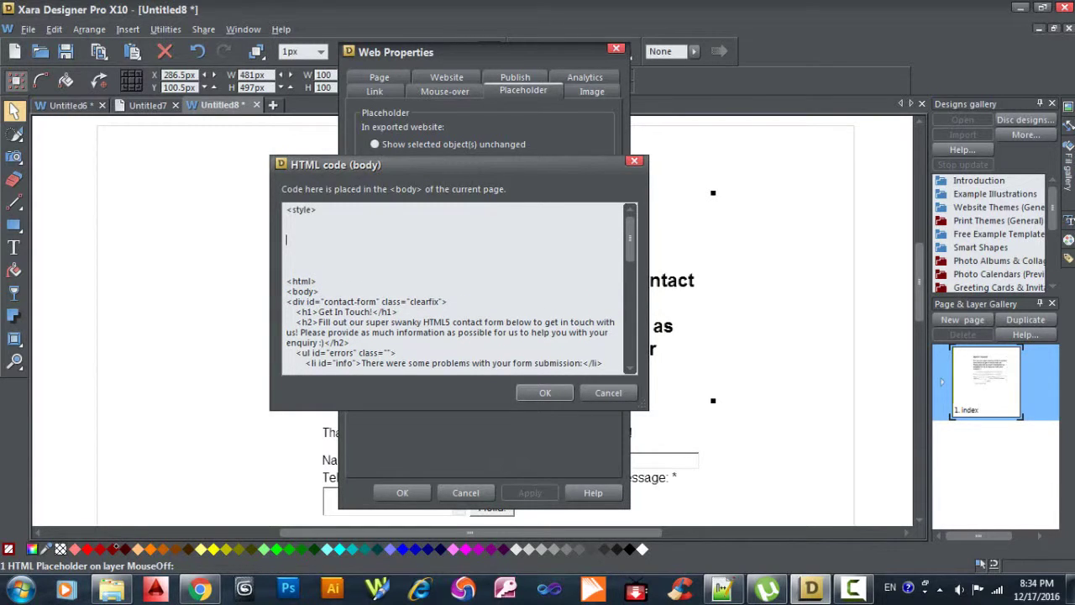
type("</s")
type("tyle>")
left_click(324, 211)
- Switch to the css.css stylesheet in Notepad++ and scroll to its first line
left_click(723, 588)
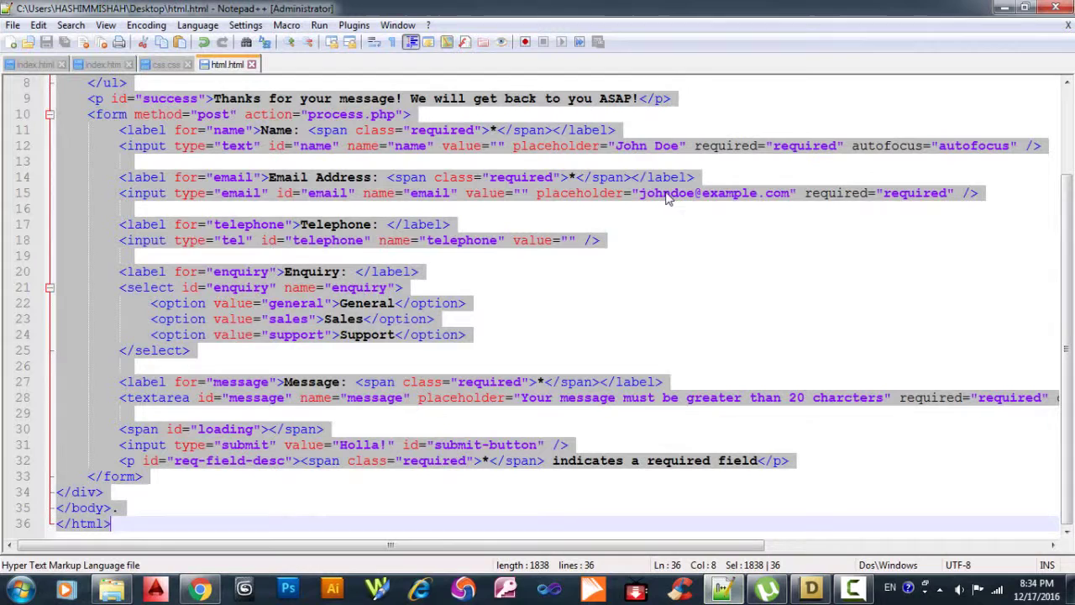
left_click(163, 72)
scroll(122, 154, "up", 5)
scroll(122, 154, "up", 7)
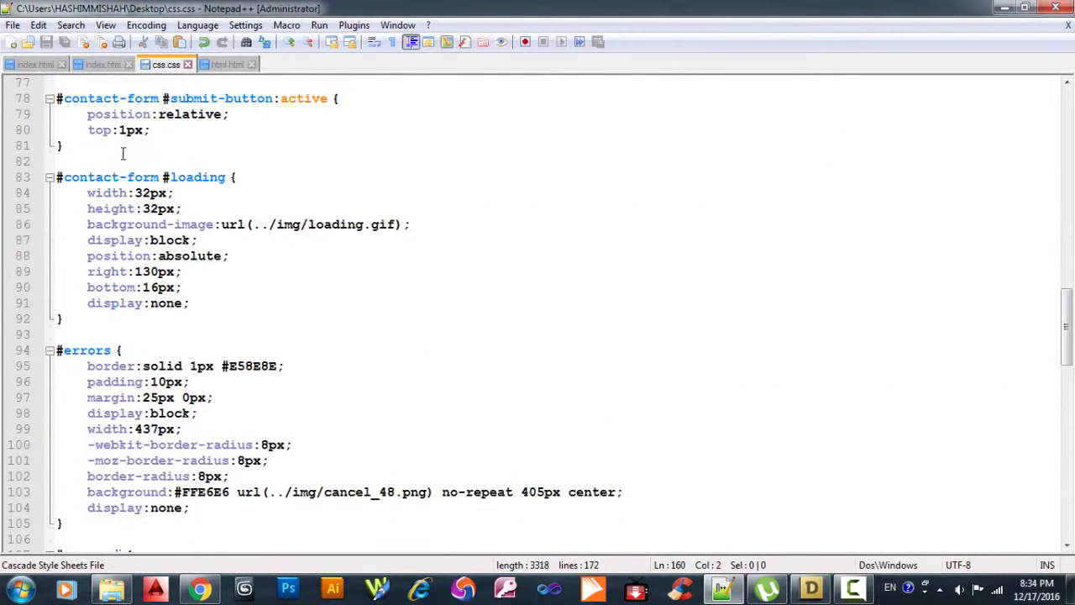
scroll(122, 154, "up", 1)
scroll(126, 147, "up", 11)
scroll(135, 134, "up", 12)
scroll(145, 122, "up", 2)
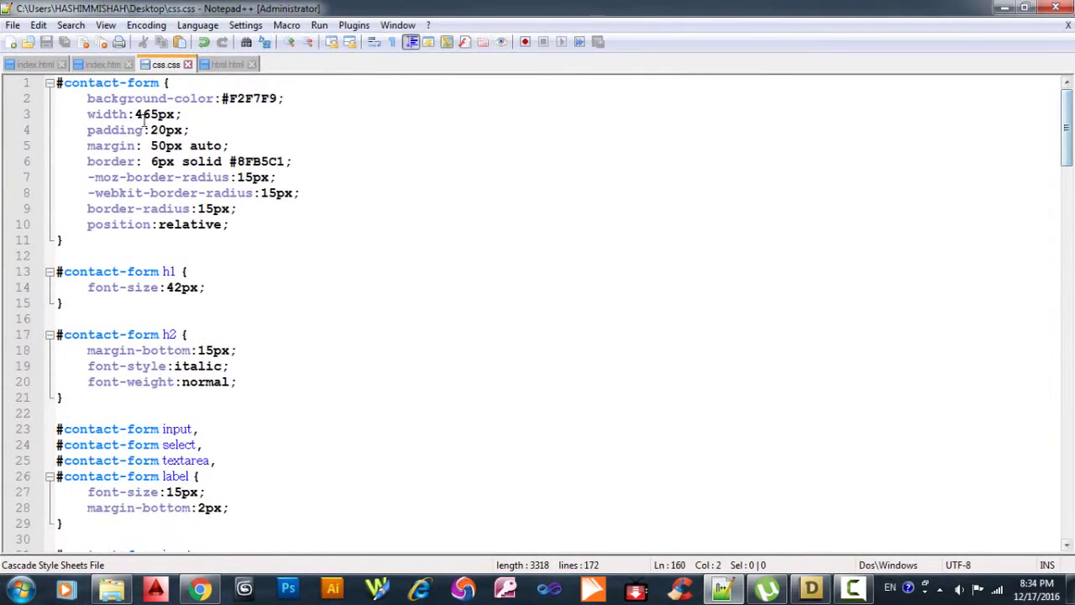
- Select and copy the entire stylesheet, then return to Xara's body code box
mouse_move(56, 83)
left_mouse_down()
mouse_move(193, 468)
mouse_move(131, 550)
left_mouse_up()
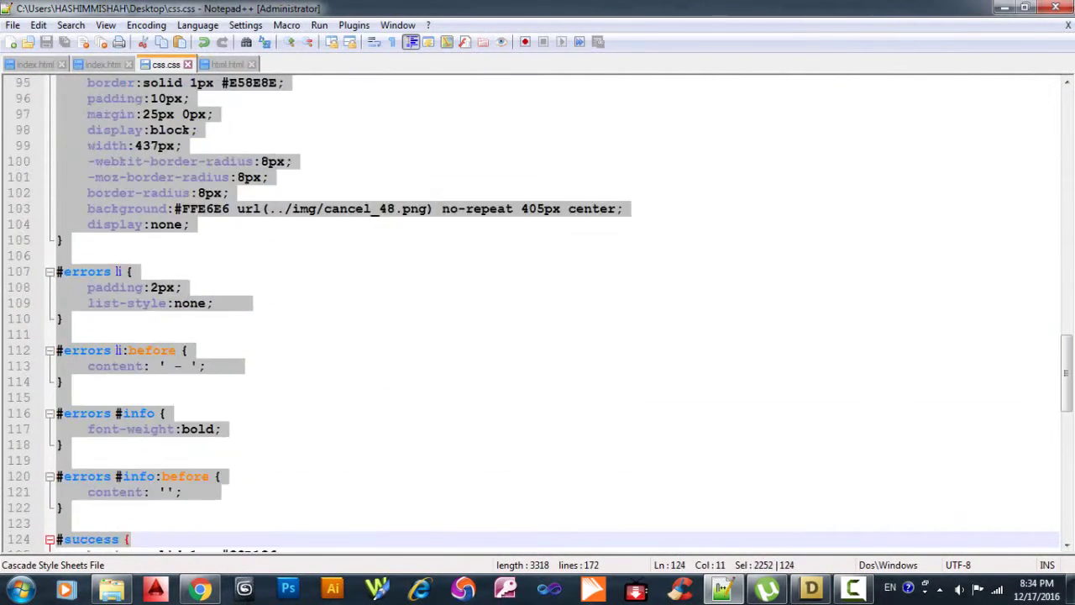
left_click_drag(130, 550, 60, 461)
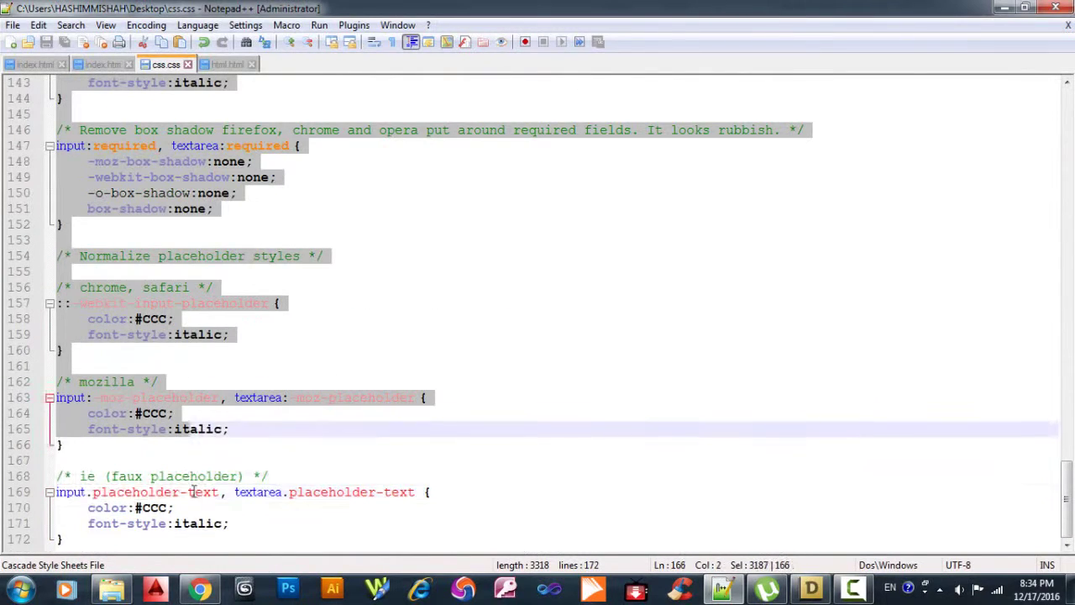
left_click_drag(192, 492, 197, 547)
right_click(122, 284)
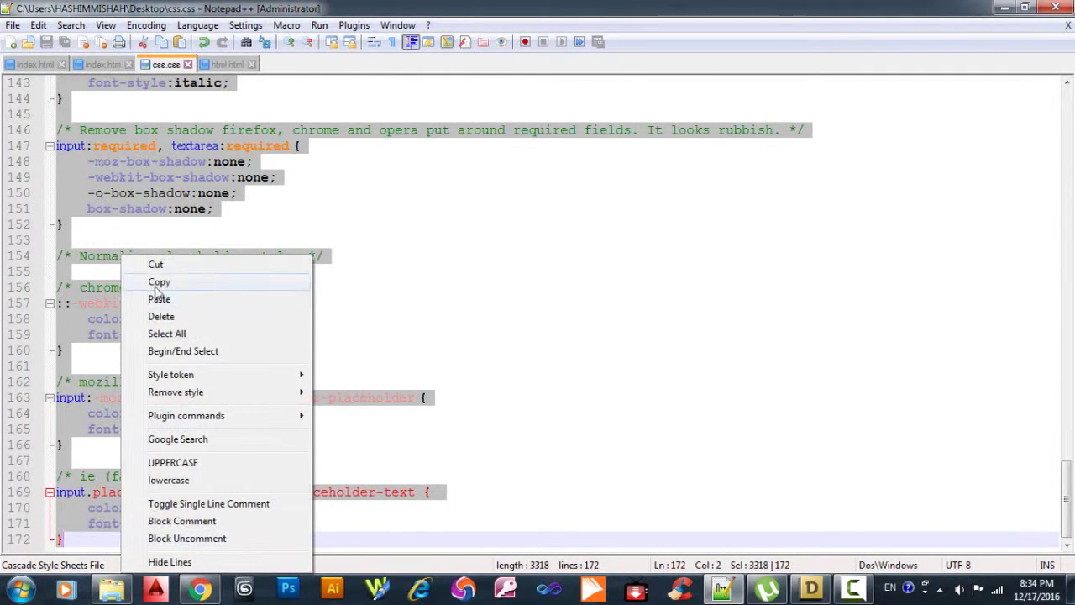
left_click(155, 286)
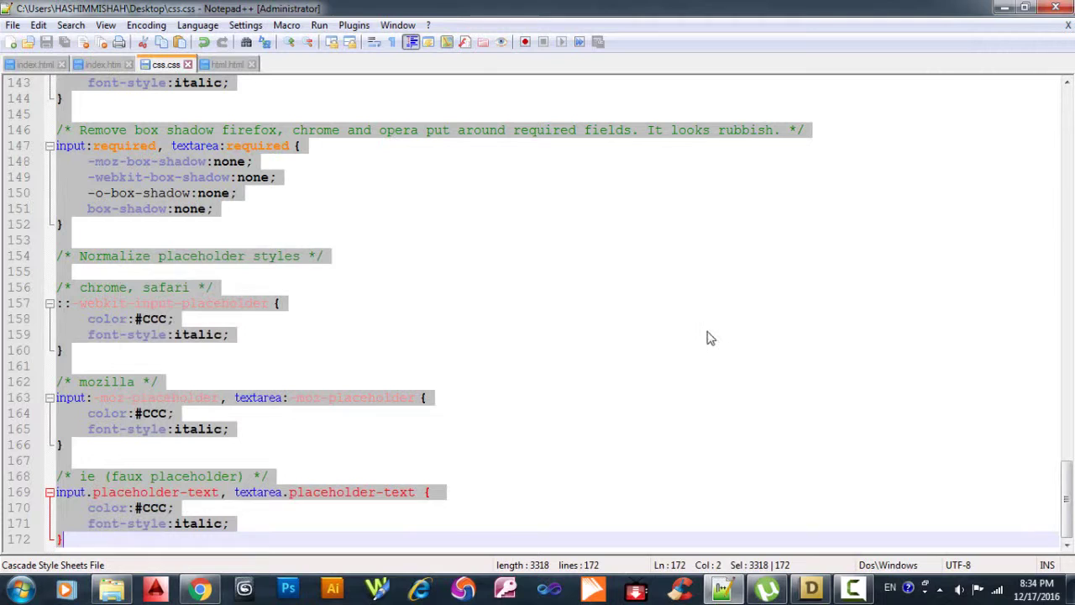
left_click(811, 588)
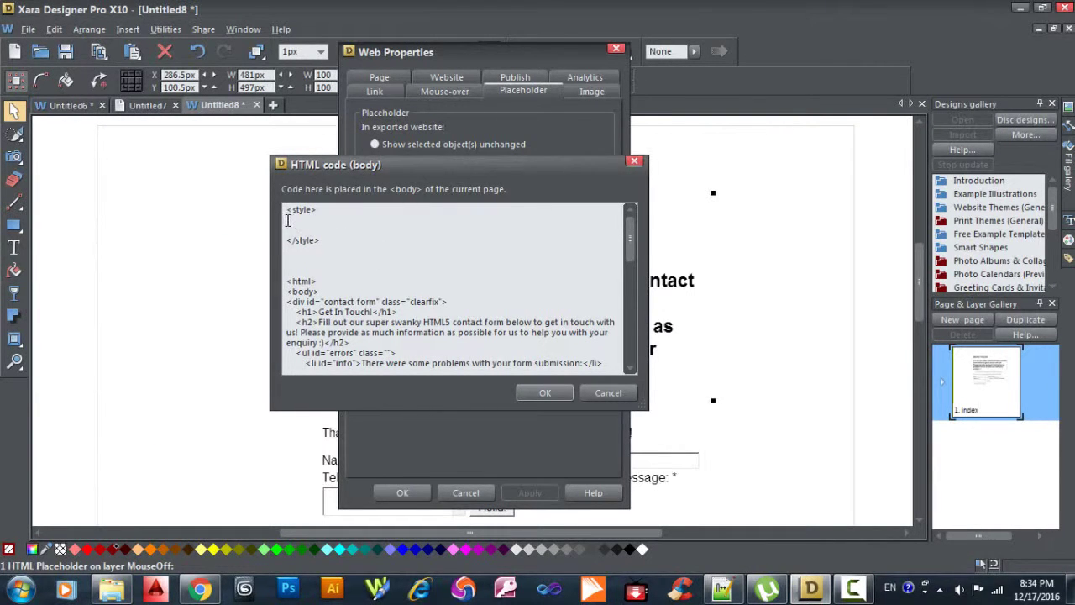
- Paste the copied stylesheet into the placeholder's body code and apply it in Web Properties
right_click(287, 220)
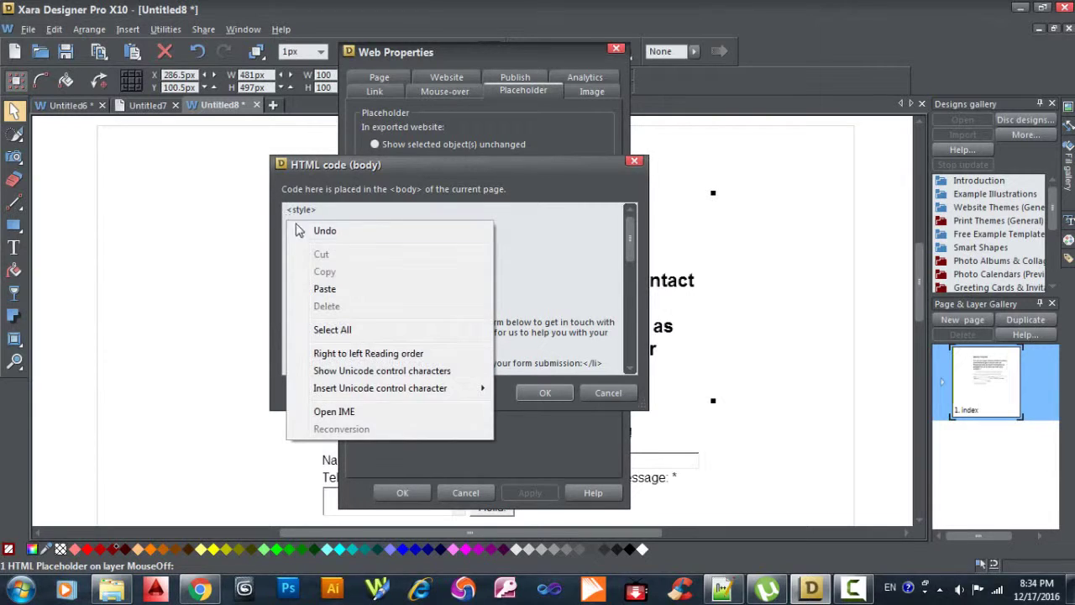
left_click(347, 292)
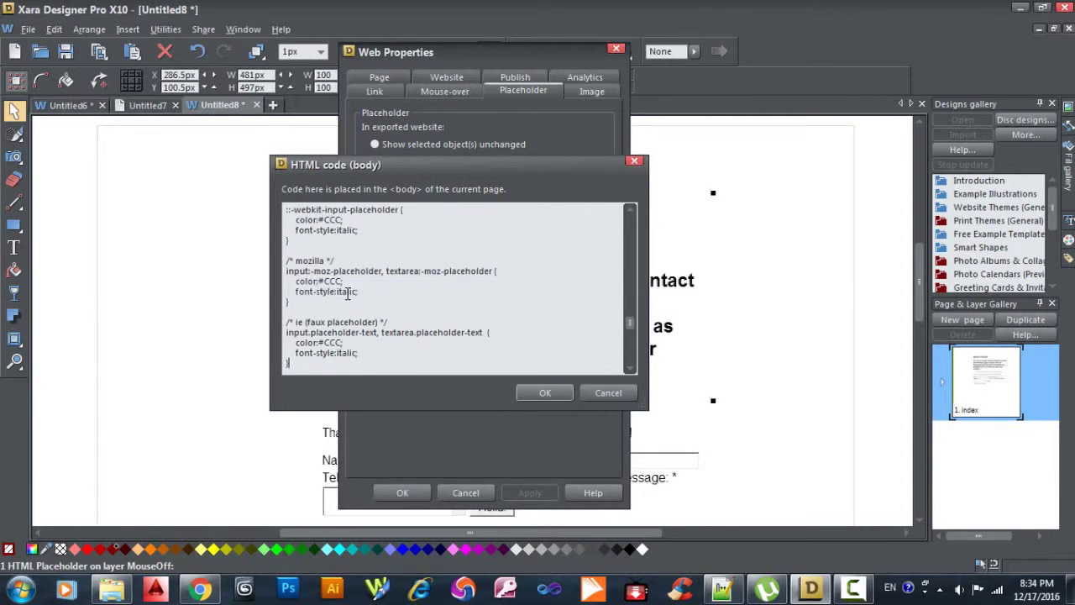
left_click(541, 396)
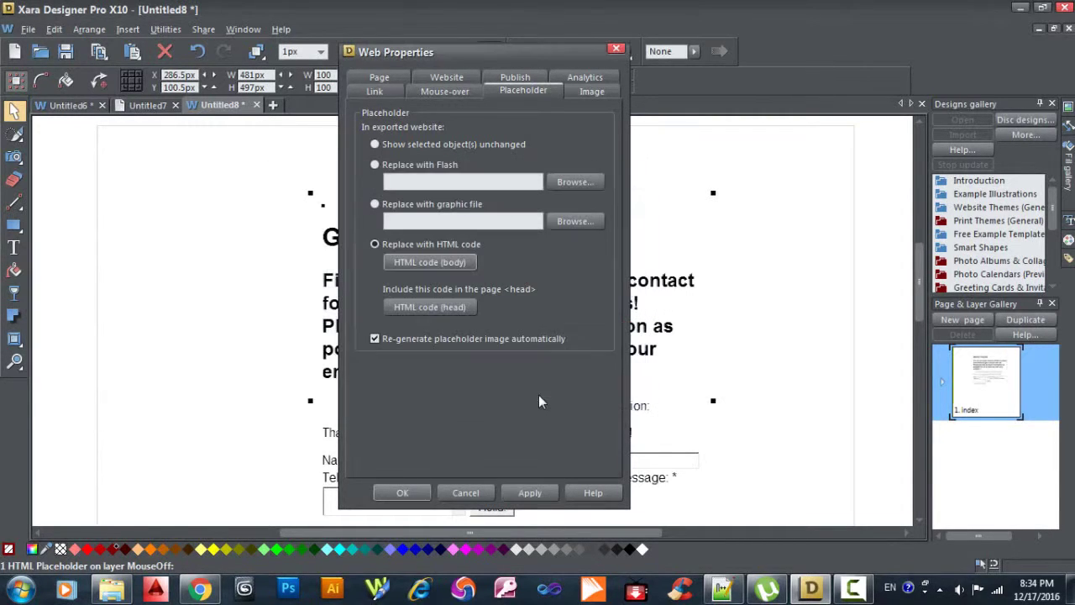
left_click(542, 494)
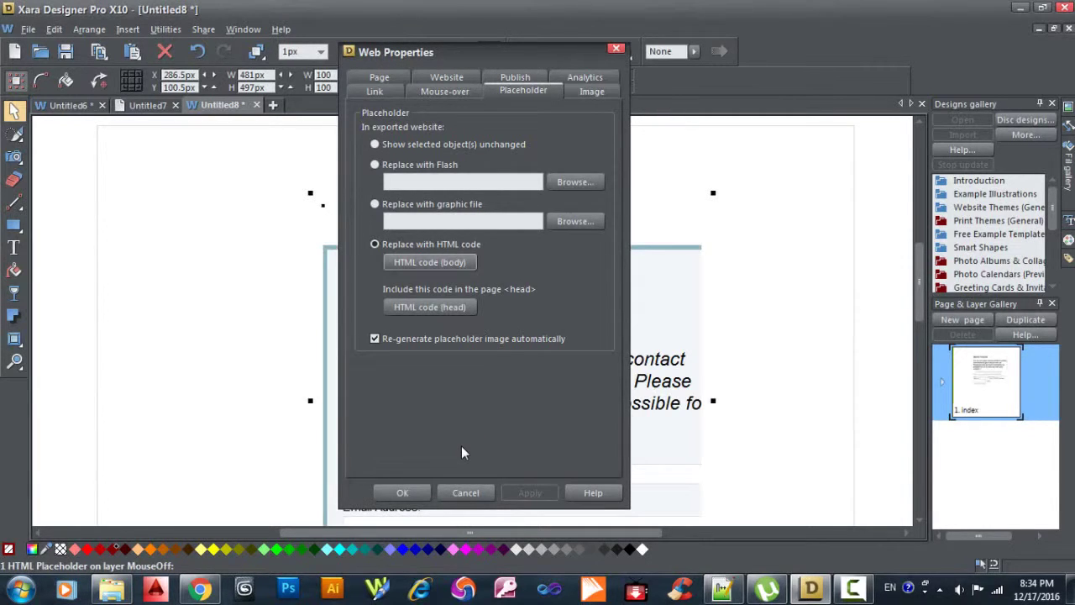
left_click(404, 491)
- Drag the styled contact form placeholder up and left on the page
scroll(183, 397, "down", 1)
scroll(183, 397, "down", 4)
scroll(186, 409, "up", 5)
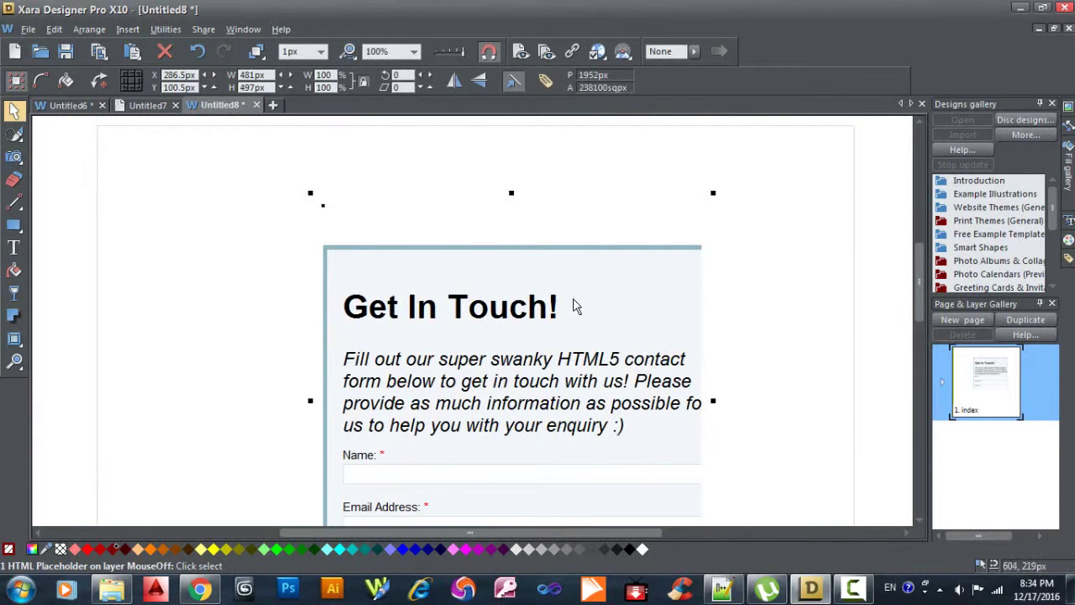
mouse_move(564, 254)
left_mouse_down()
mouse_move(496, 206)
mouse_move(507, 200)
left_mouse_up()
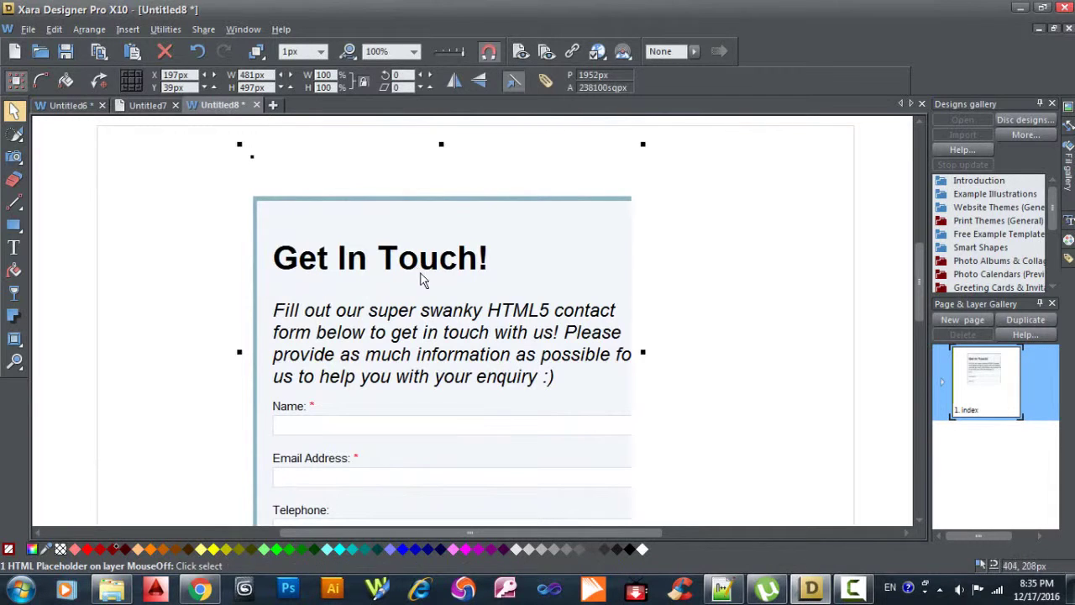
- Nudge the contact form and set its horizontal position to 600 px
left_click_drag(415, 199, 438, 218)
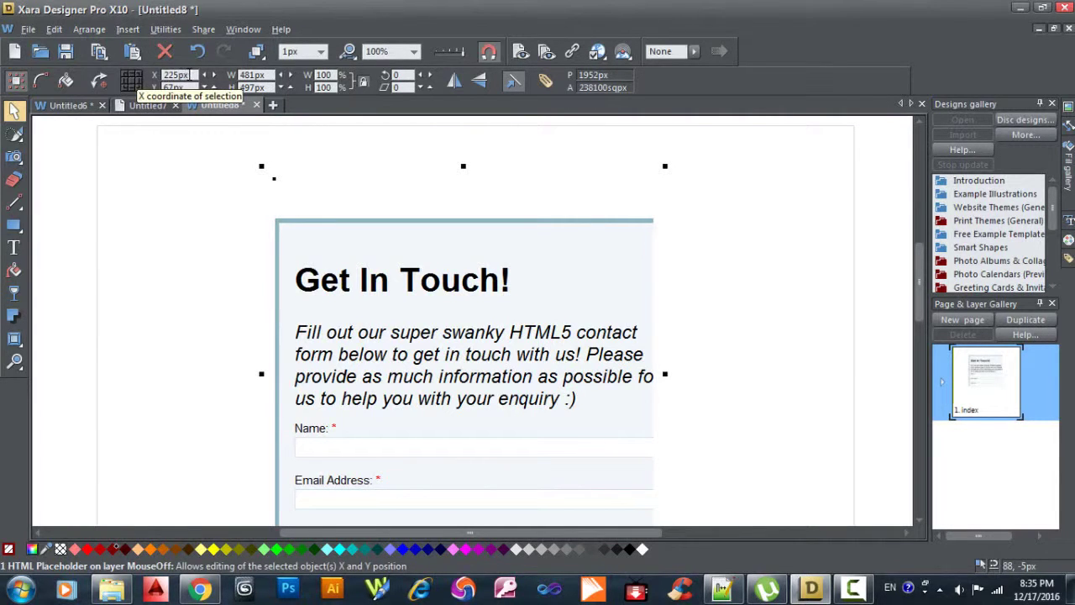
left_click(171, 75)
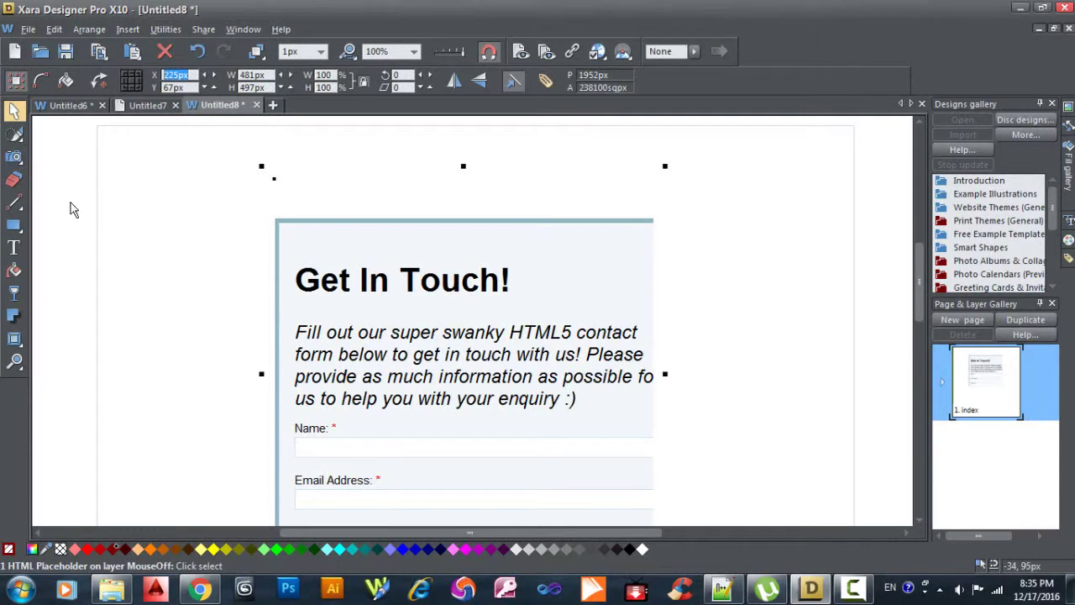
type("600")
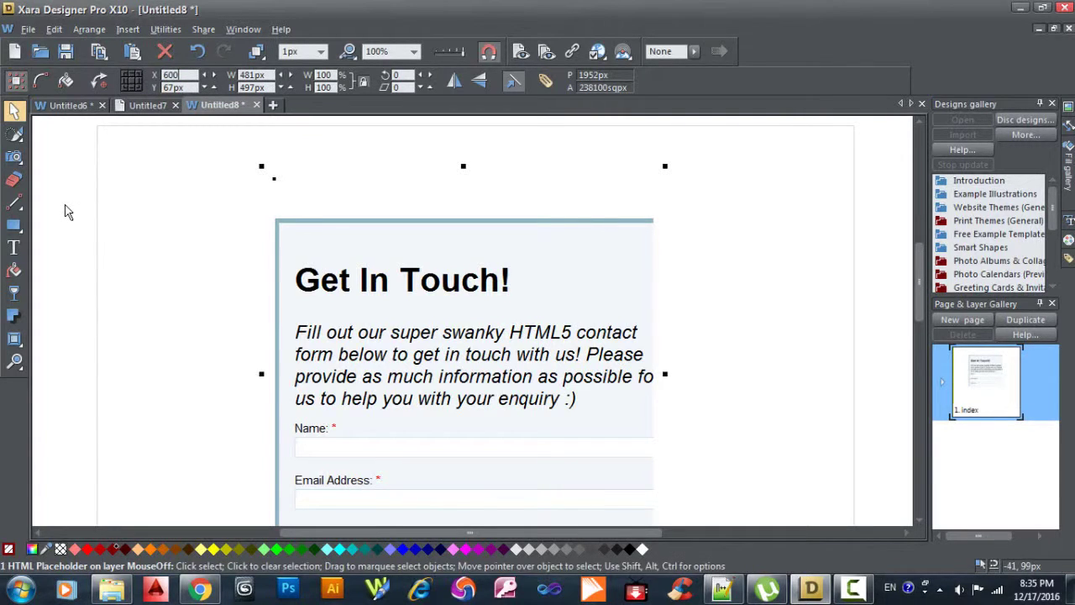
key("Return")
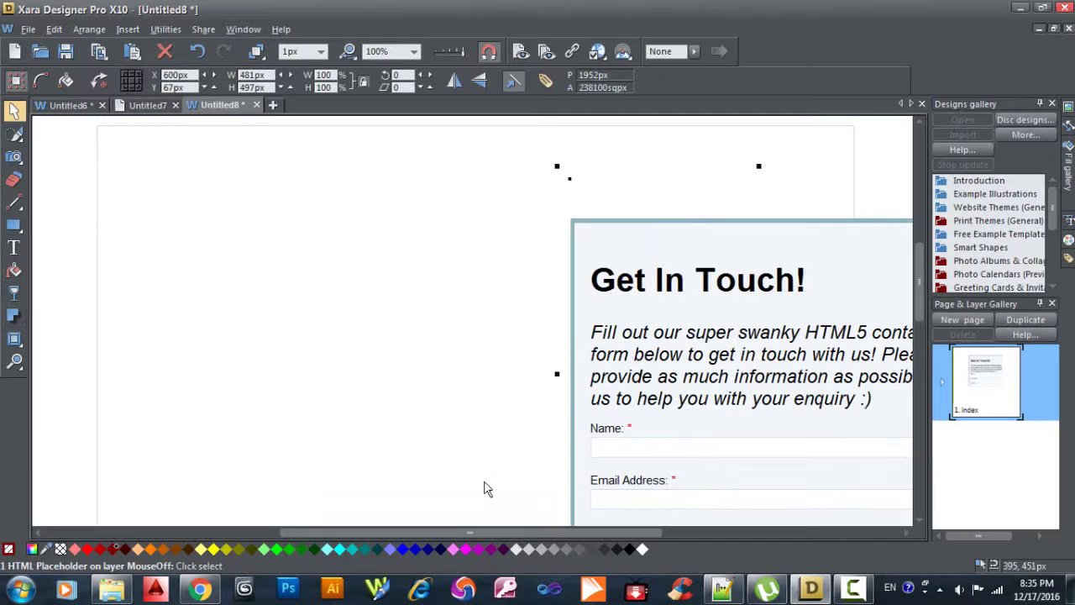
- Move the form back left and set its position to 700 by 900
left_click_drag(810, 227, 436, 177)
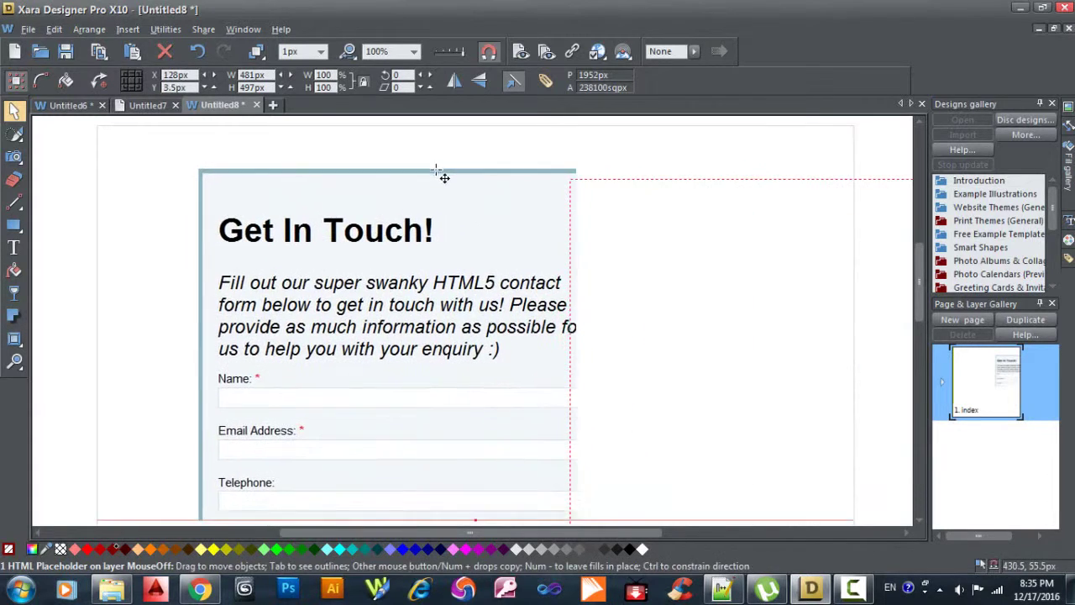
double_click(192, 77)
type("7")
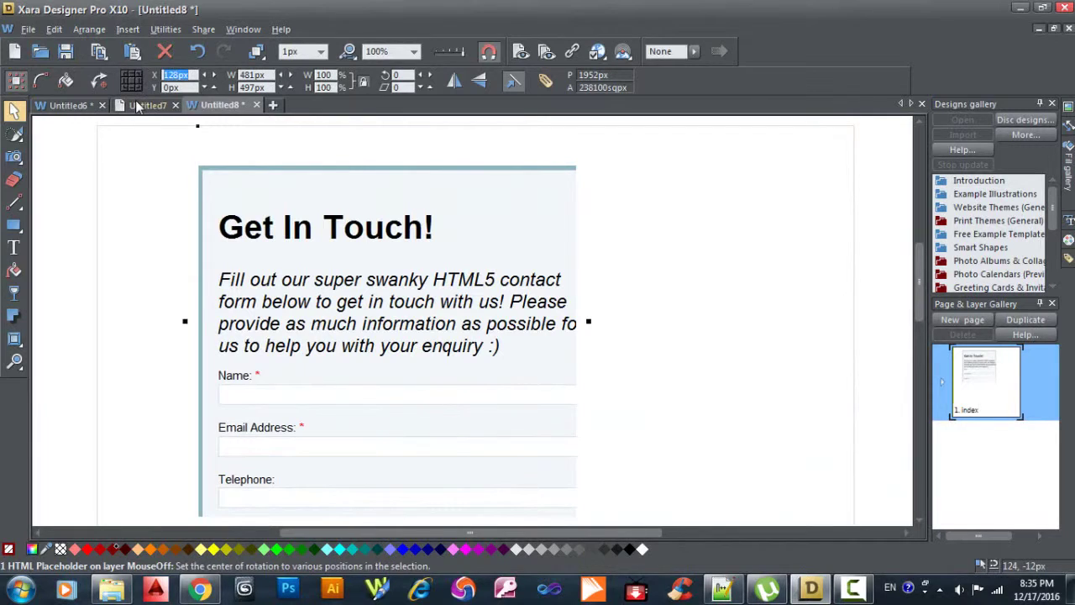
type("00")
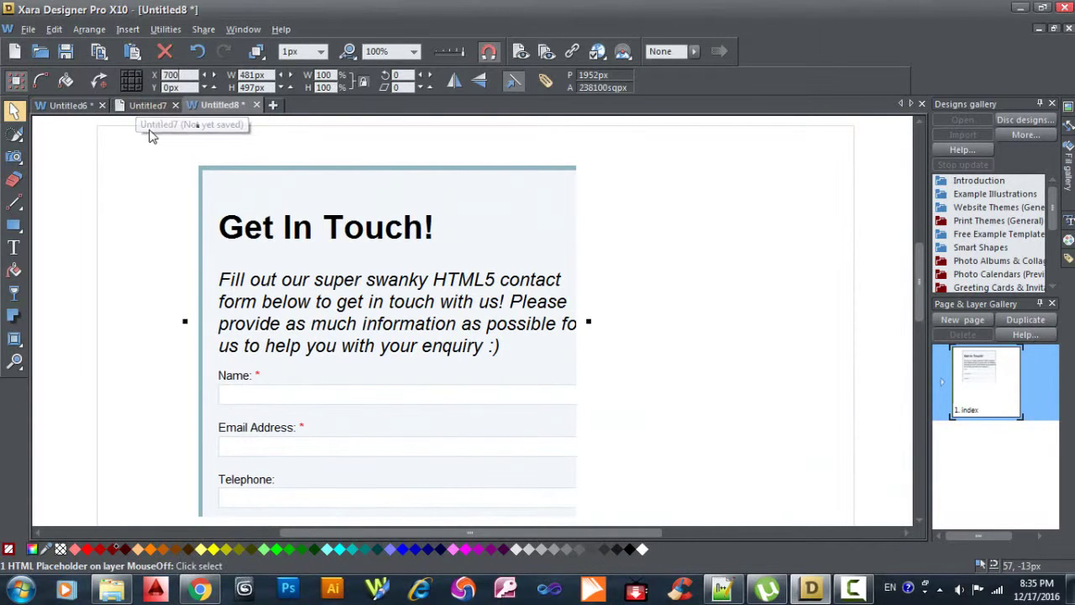
double_click(171, 87)
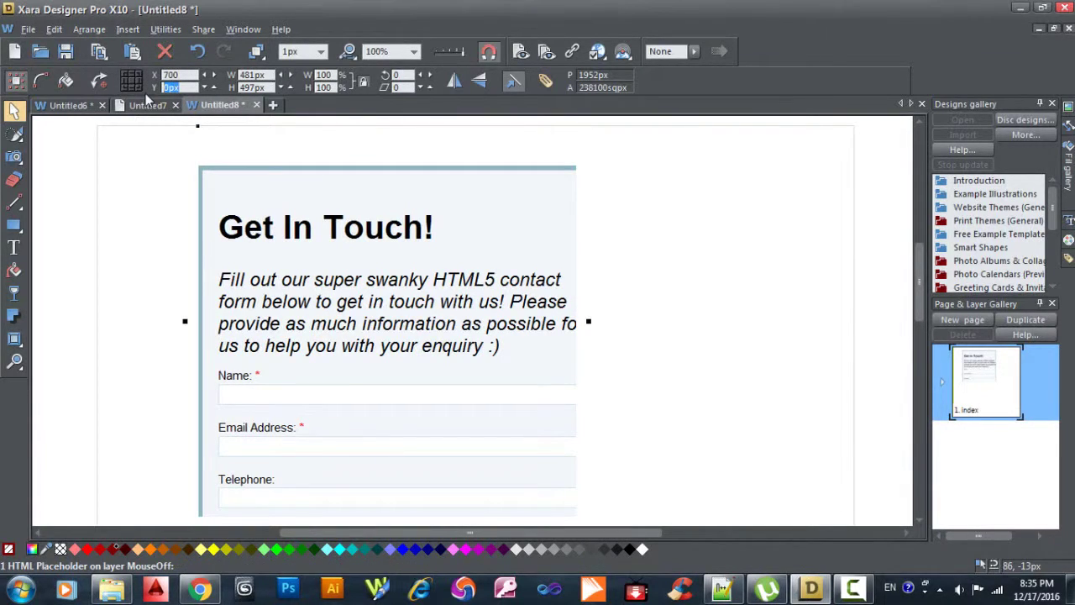
type("900")
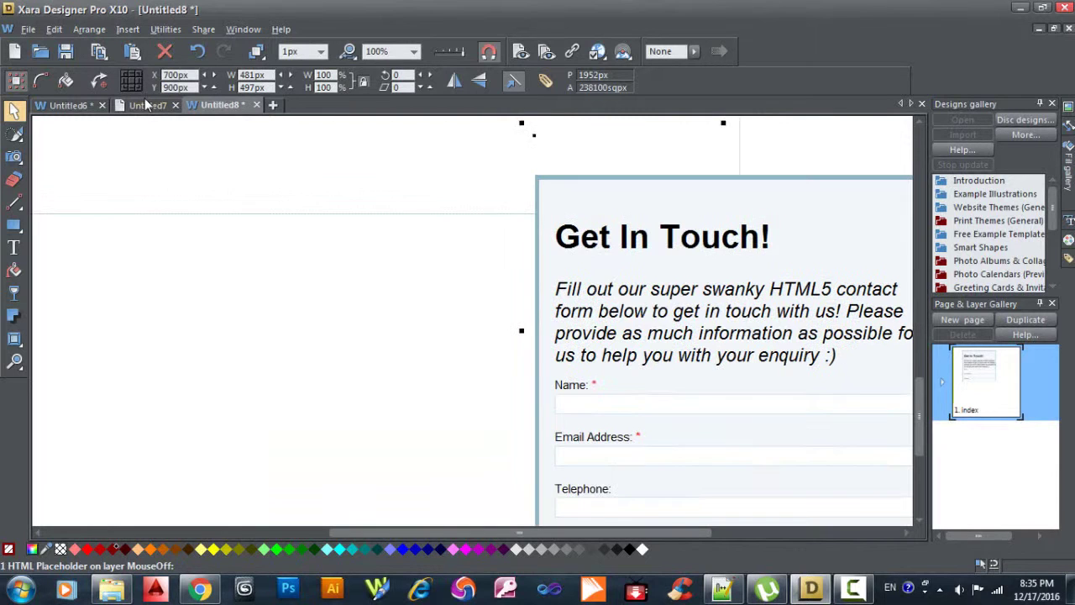
key("Return")
- Nudge the placeholder left and adjust its horizontal position value
left_click_drag(716, 179, 373, 149)
scroll(392, 213, "down", 4)
scroll(391, 214, "up", 3)
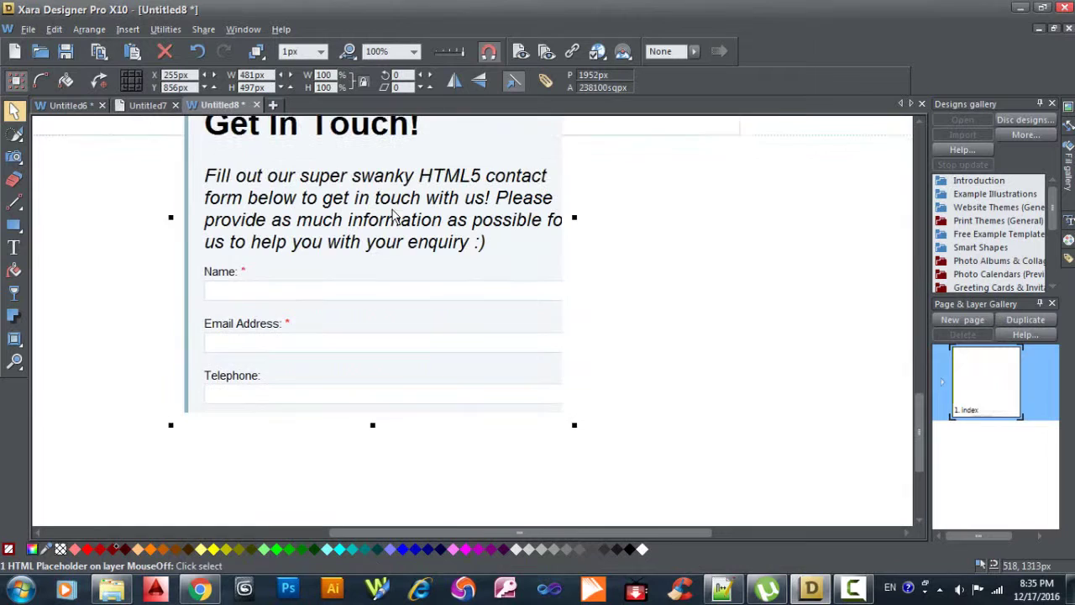
scroll(391, 214, "up", 1)
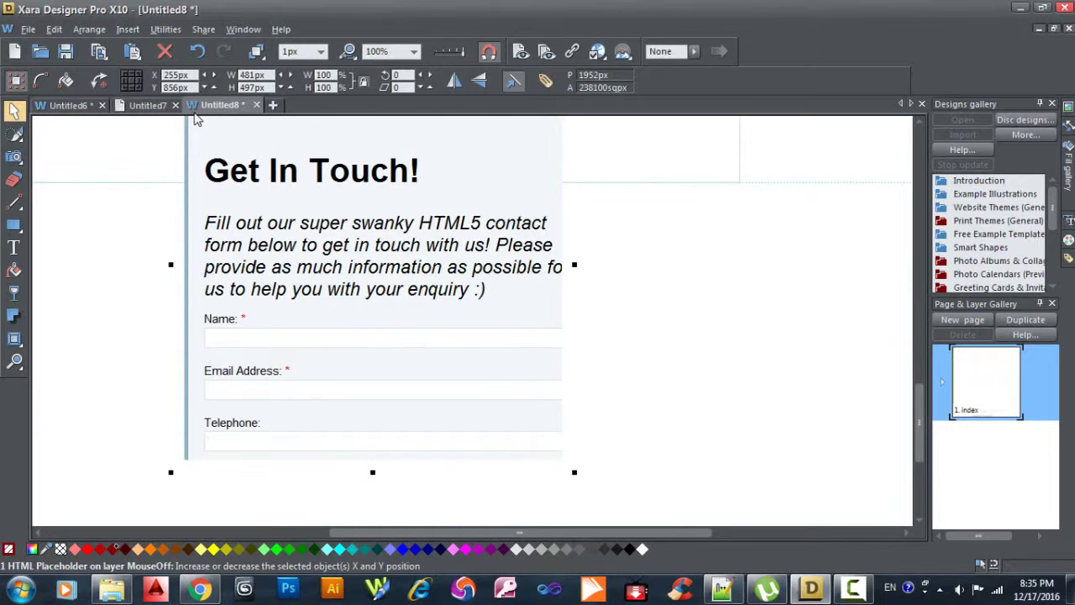
left_click_drag(192, 76, 168, 76)
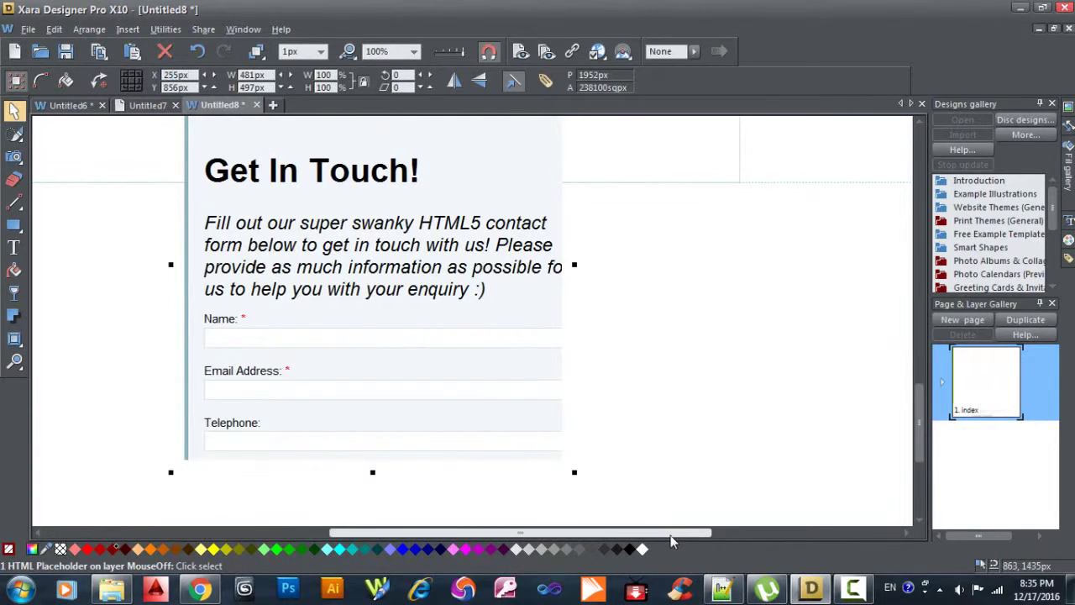
left_click_drag(671, 535, 540, 535)
scroll(466, 360, "up", 5)
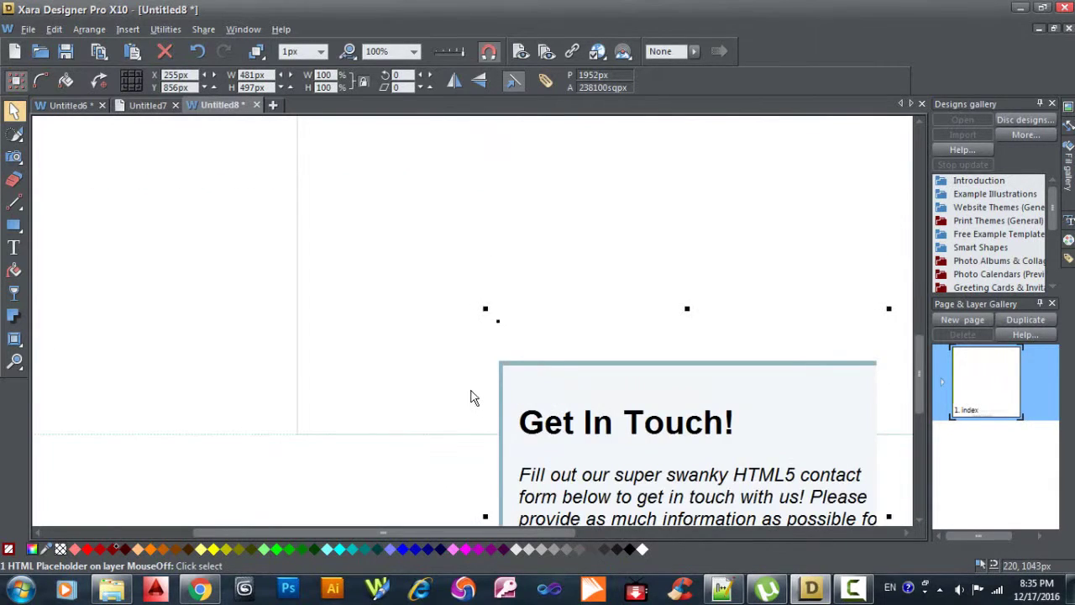
scroll(473, 396, "up", 4)
scroll(641, 448, "down", 2)
scroll(660, 400, "down", 2)
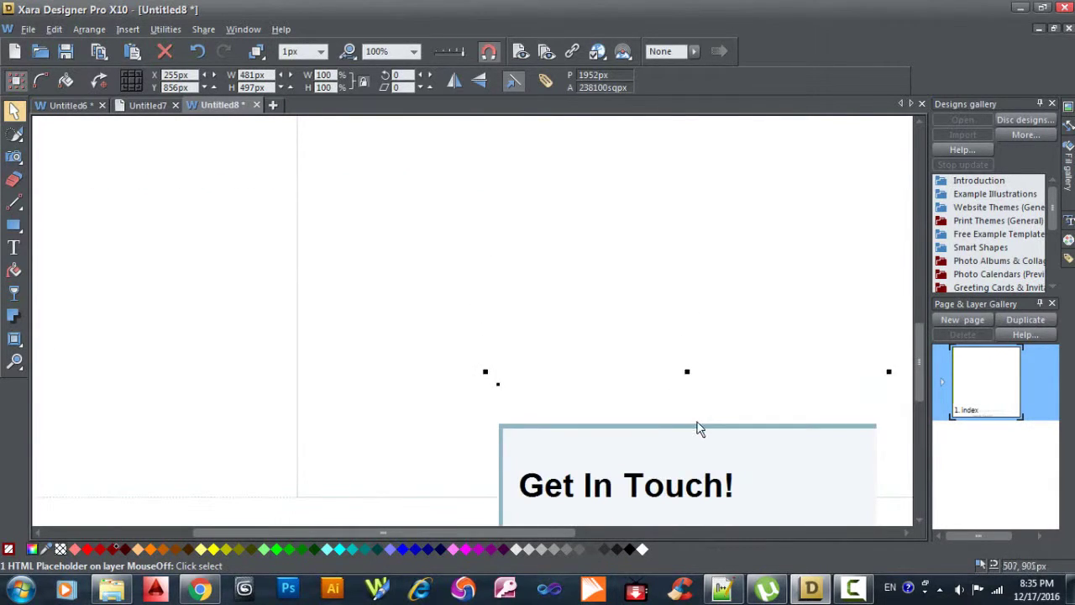
- Drag the placeholder right, then up and left into its final spot
left_click_drag(697, 428, 562, 221)
scroll(564, 273, "up", 3)
scroll(558, 277, "up", 5)
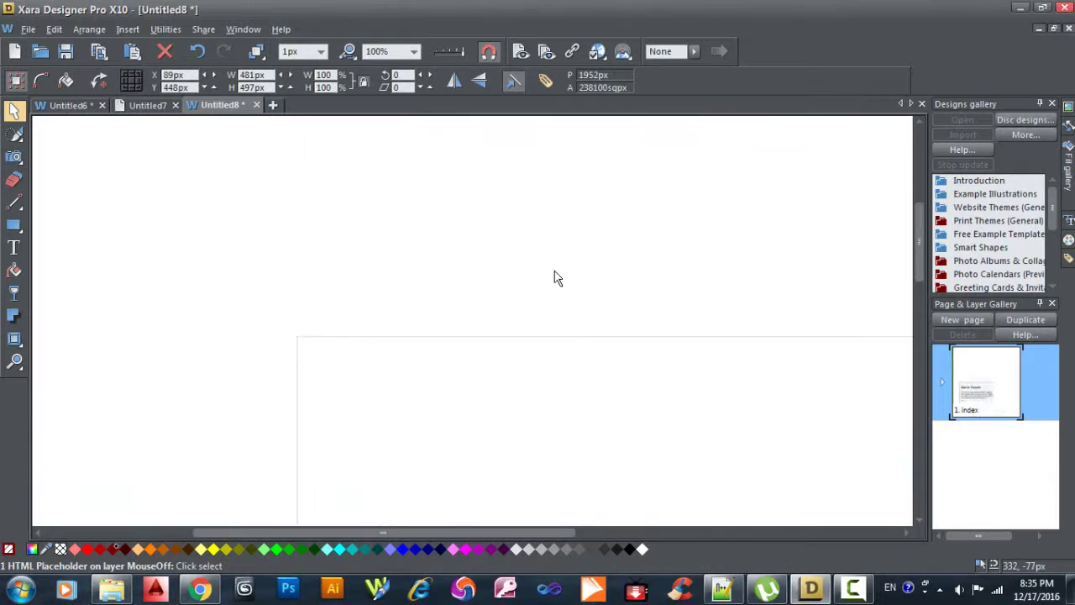
scroll(538, 252, "down", 3)
scroll(538, 252, "down", 3)
left_click_drag(576, 360, 701, 220)
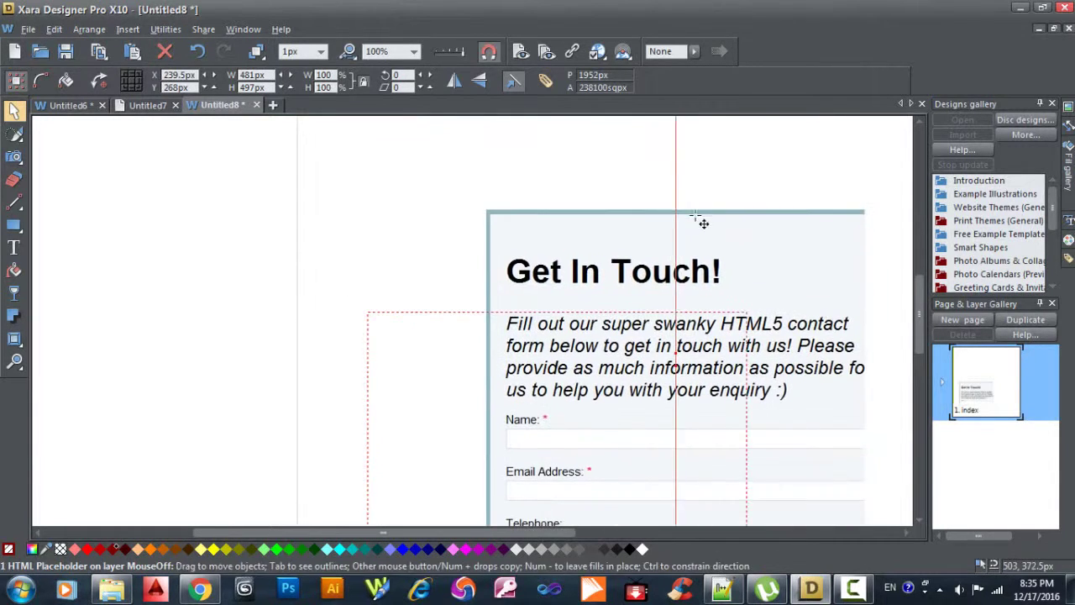
left_click_drag(537, 533, 616, 546)
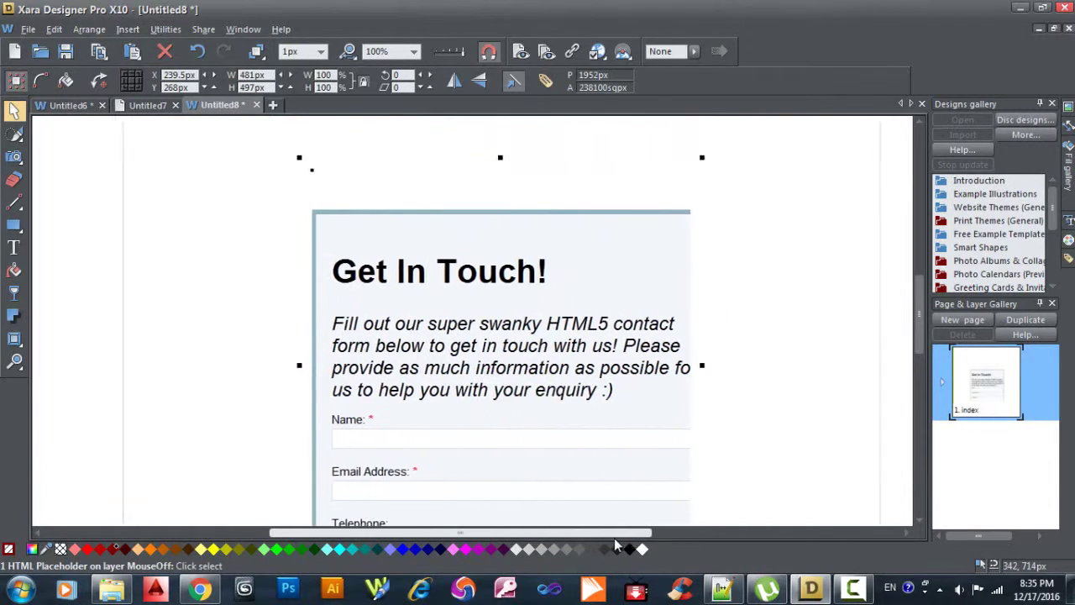
left_click_drag(511, 209, 556, 210)
scroll(528, 226, "up", 2)
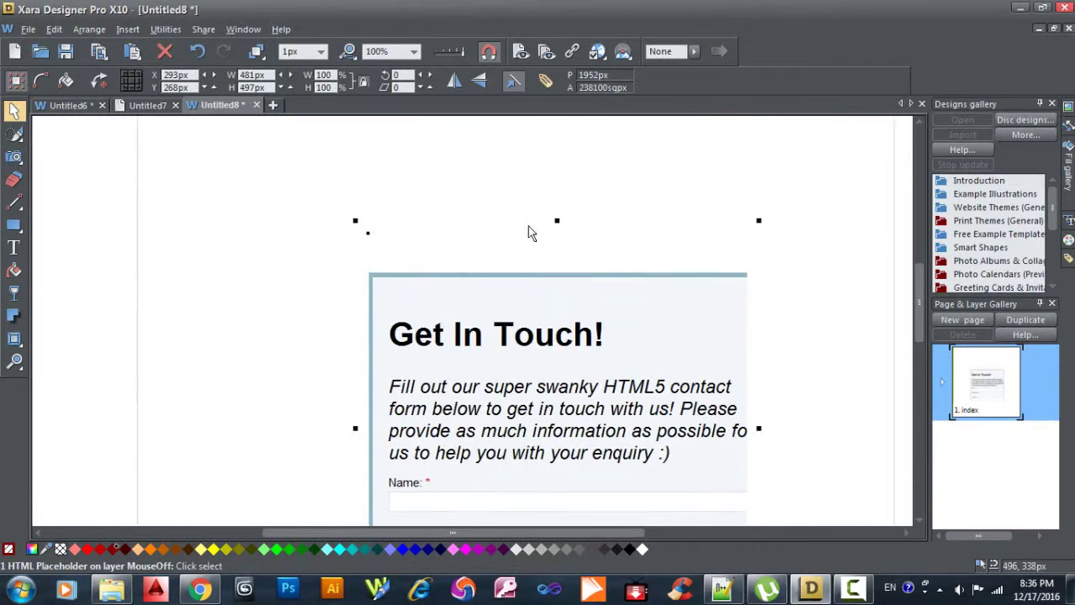
scroll(528, 226, "up", 1)
scroll(528, 226, "up", 3)
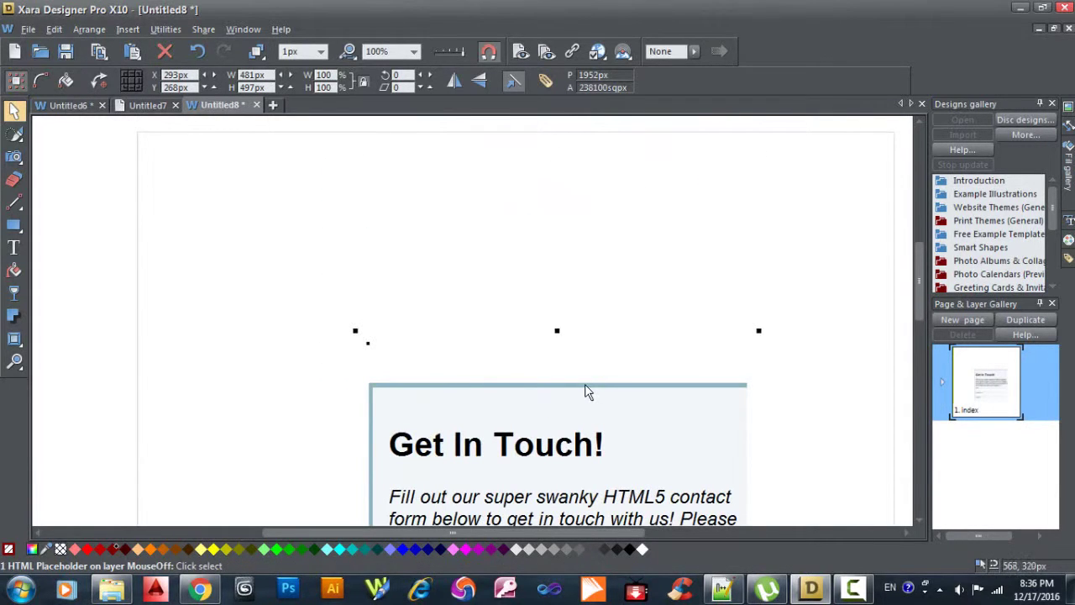
mouse_move(586, 386)
left_mouse_down()
mouse_move(574, 319)
mouse_move(548, 314)
left_mouse_up()
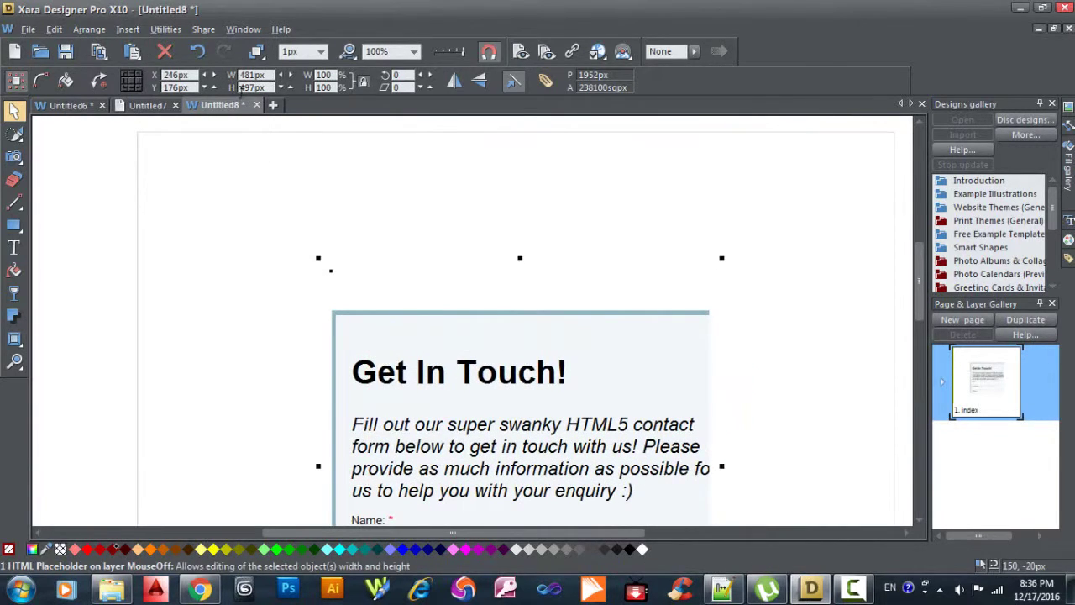
- Set the placeholder width to 600 px and height to 750 px
left_click_drag(269, 75, 240, 74)
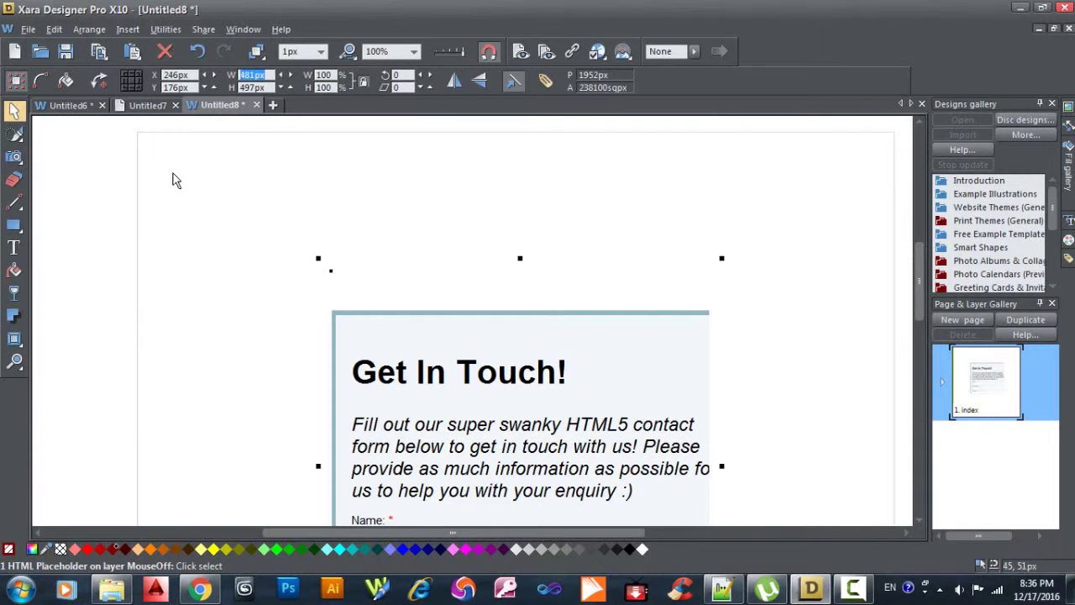
type("600")
key("Return")
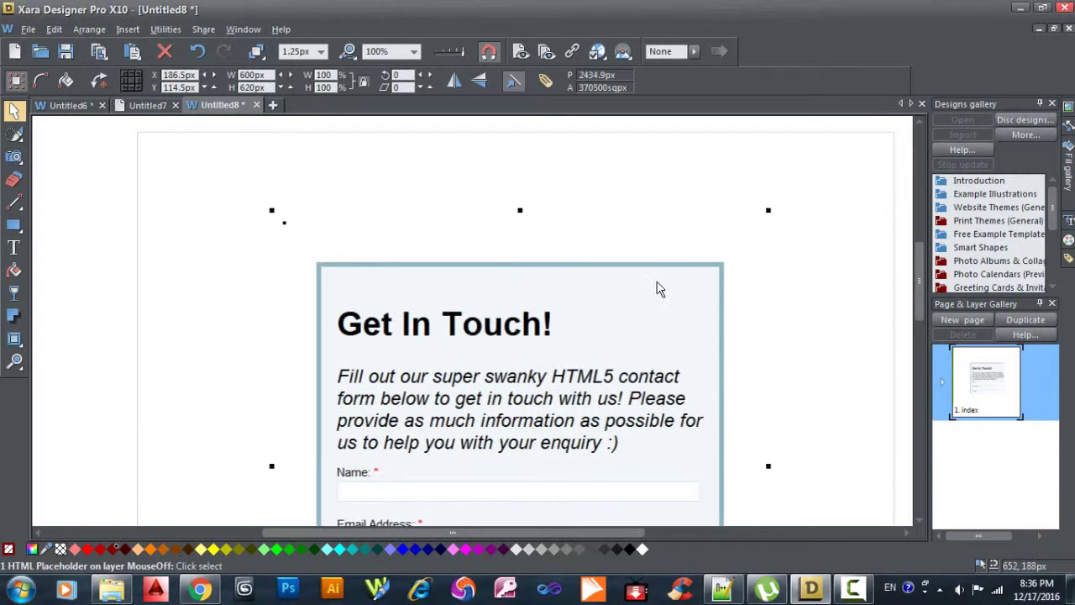
scroll(619, 256, "down", 1)
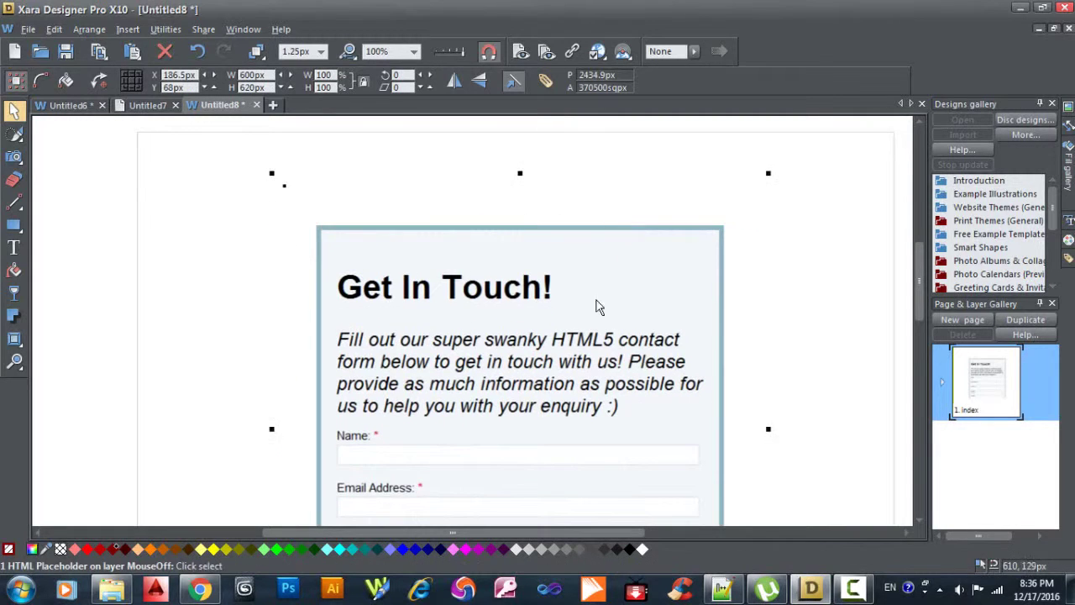
scroll(565, 326, "down", 3)
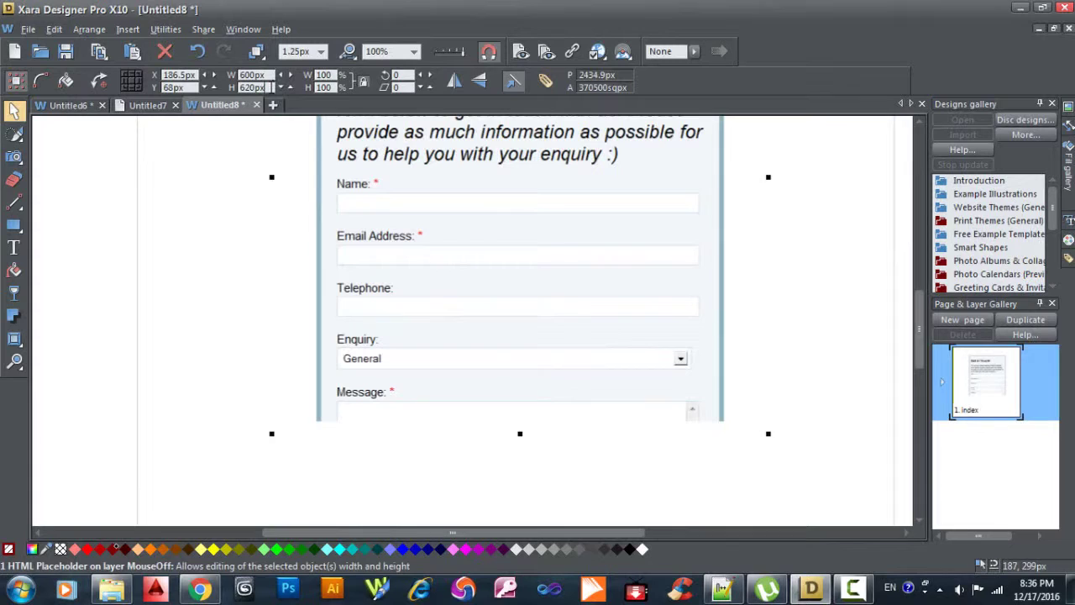
left_click_drag(270, 87, 240, 87)
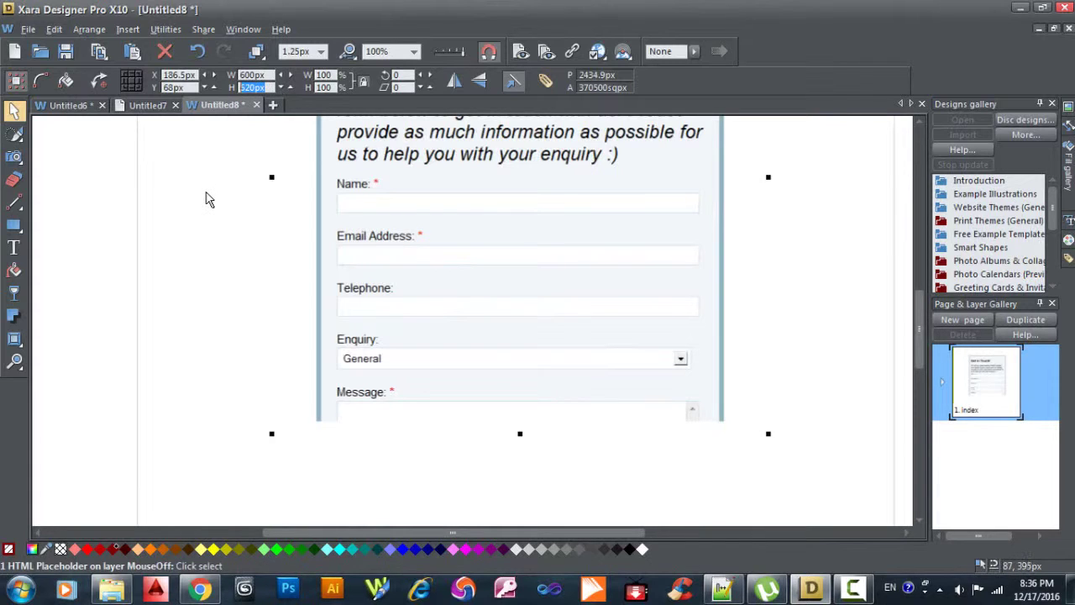
type("750")
key("Return")
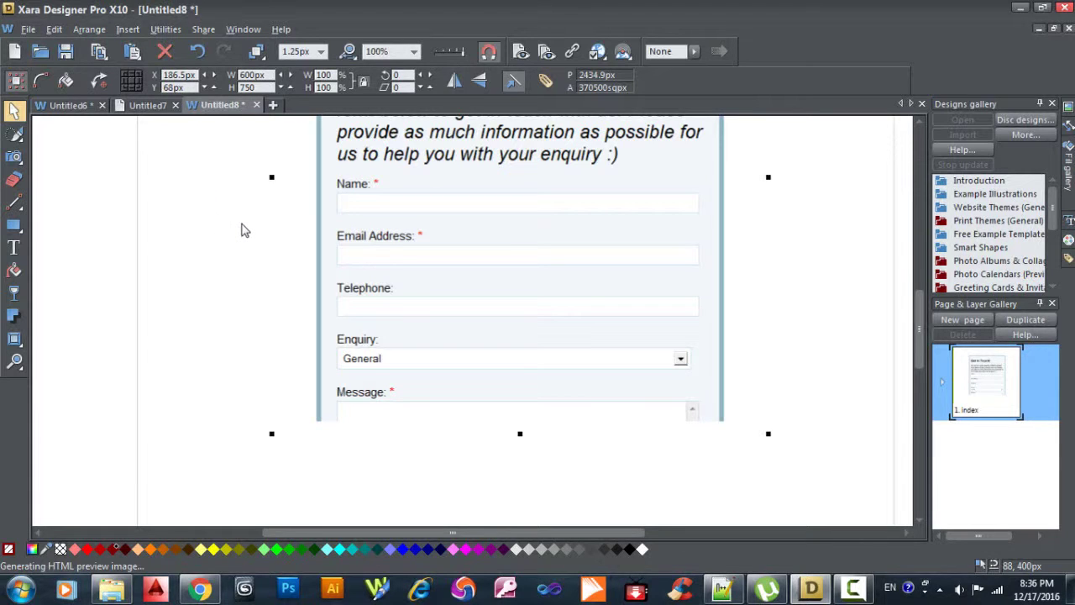
- Increase the placeholder height to 900 px so the Message box fits
scroll(286, 242, "up", 5)
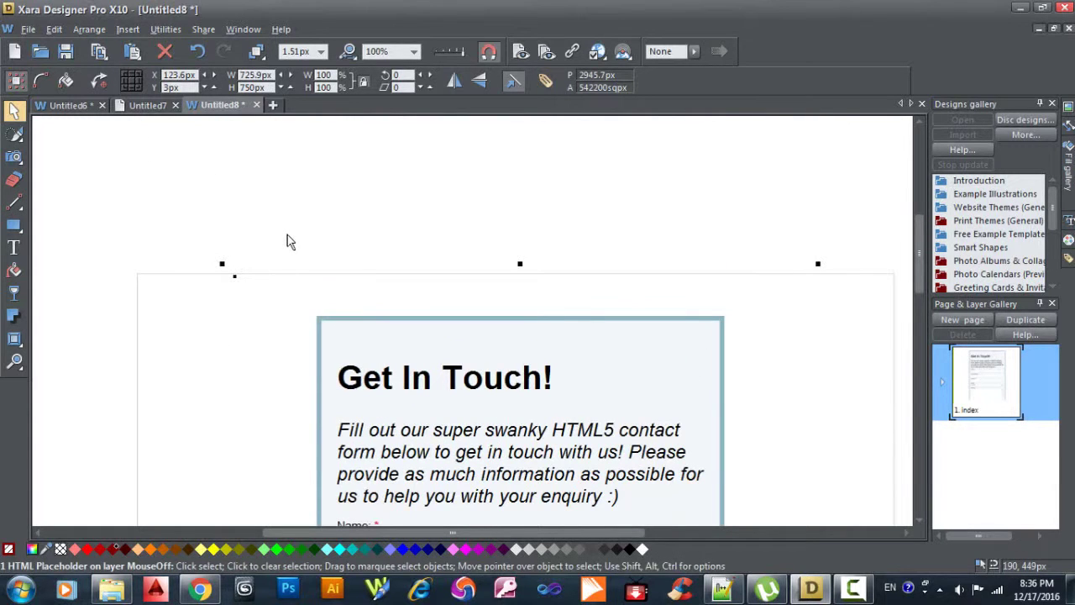
scroll(287, 242, "down", 3)
scroll(286, 242, "down", 3)
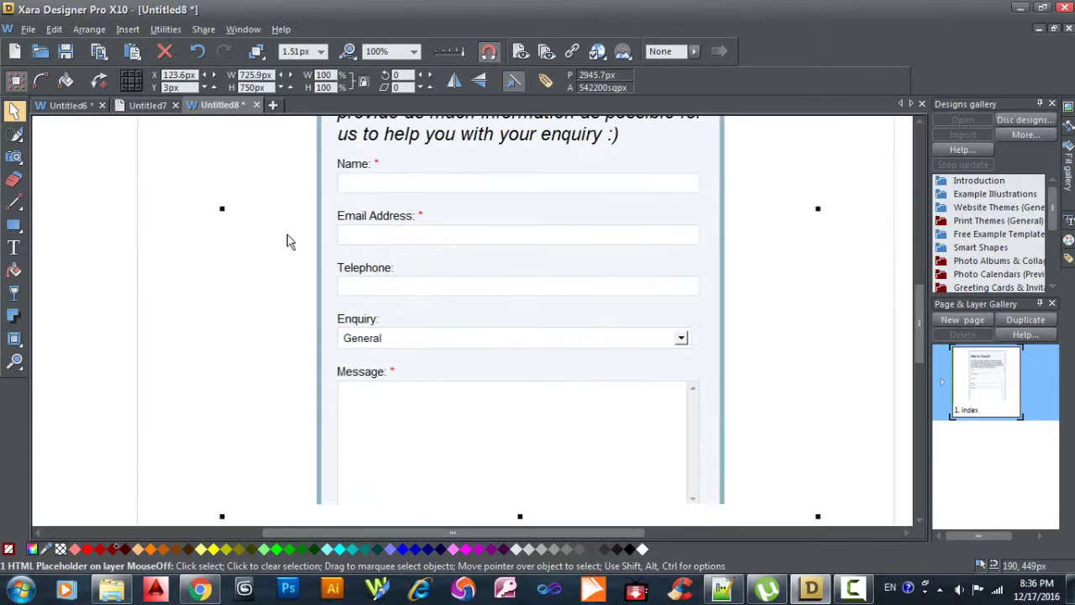
scroll(286, 242, "up", 3)
scroll(287, 241, "up", 2)
scroll(286, 242, "up", 2)
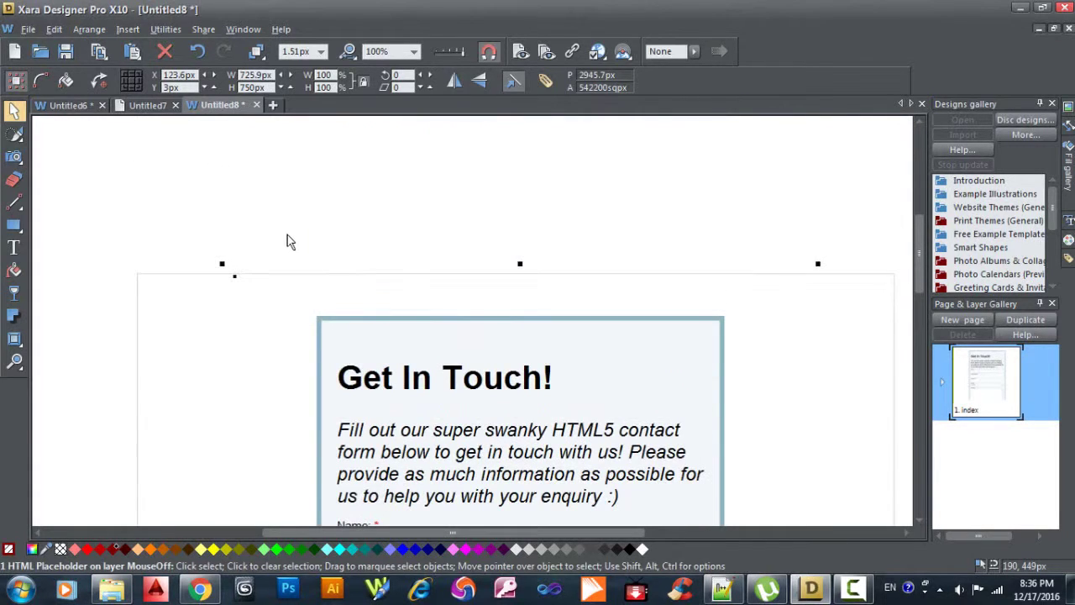
double_click(256, 87)
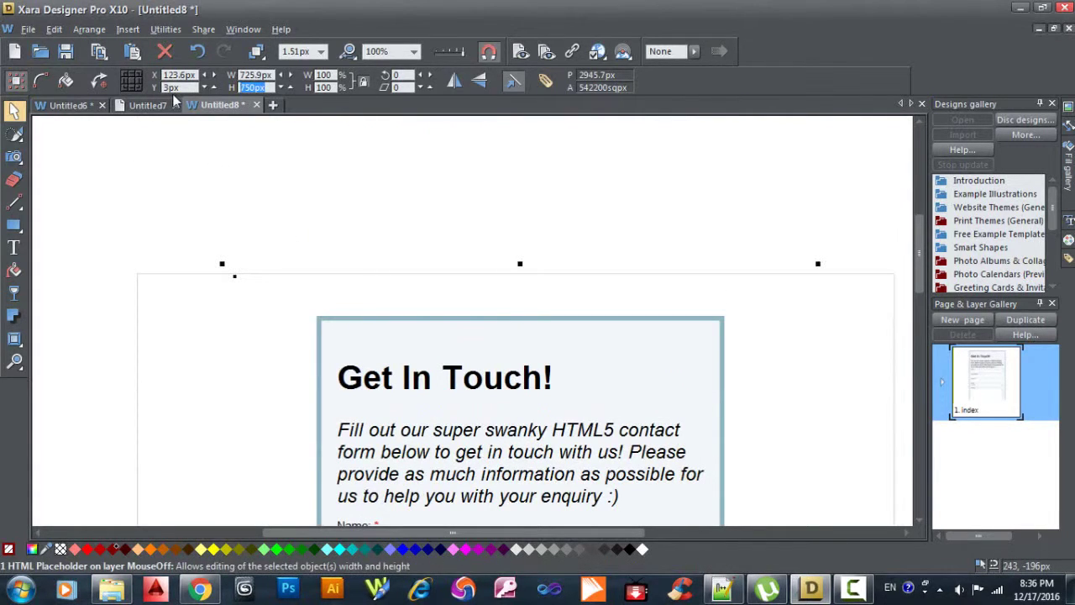
type("900")
key("Return")
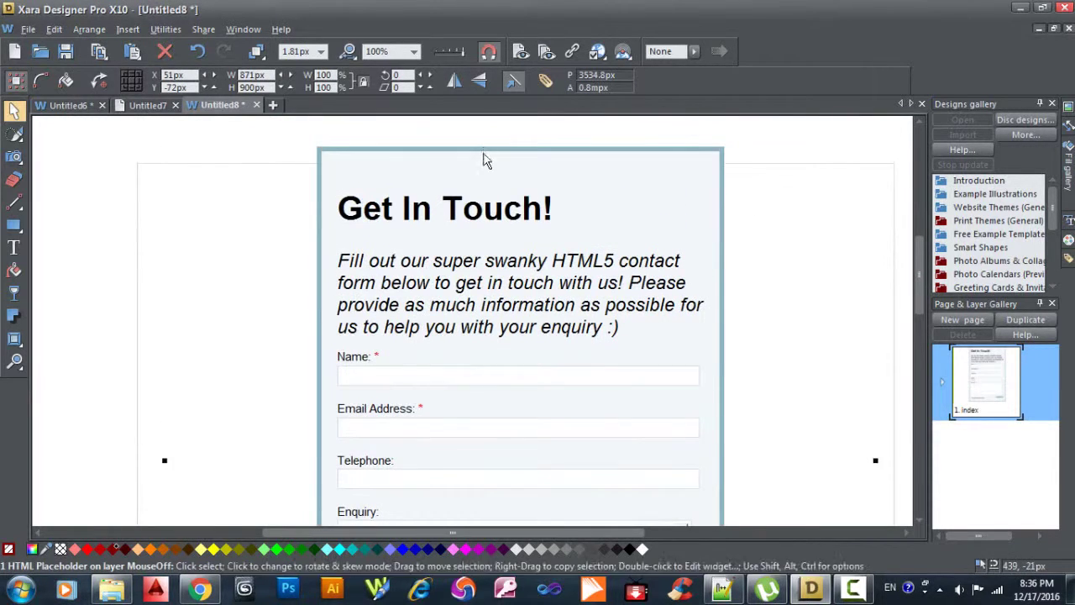
- Drag the contact form placeholder down and right, then nudge it into place
mouse_move(485, 160)
left_mouse_down()
mouse_move(530, 271)
mouse_move(516, 253)
left_mouse_up()
scroll(516, 253, "down", 2)
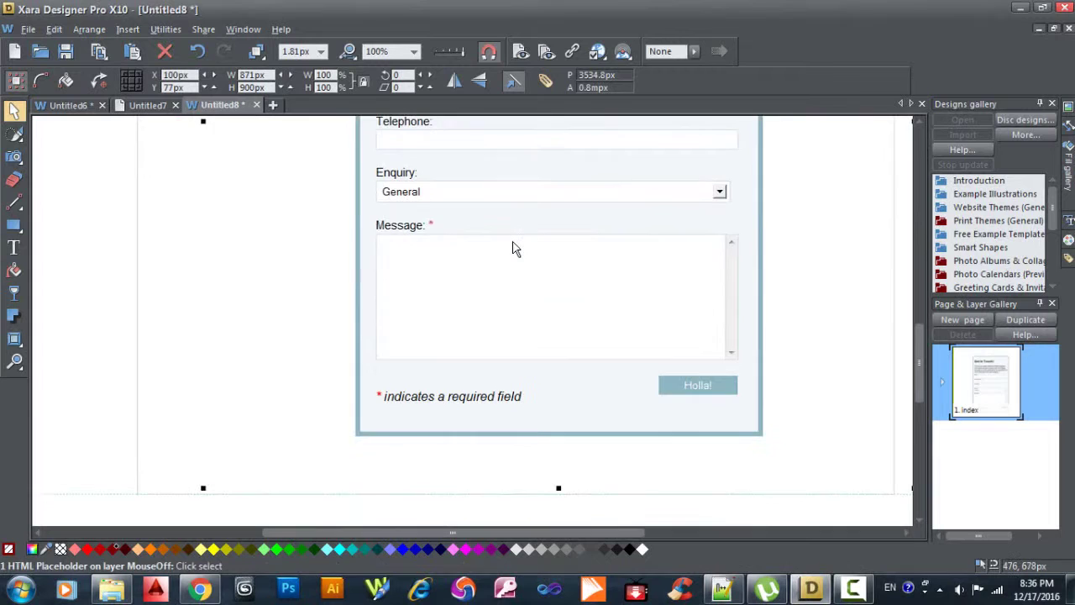
scroll(513, 251, "up", 3)
scroll(511, 249, "up", 5)
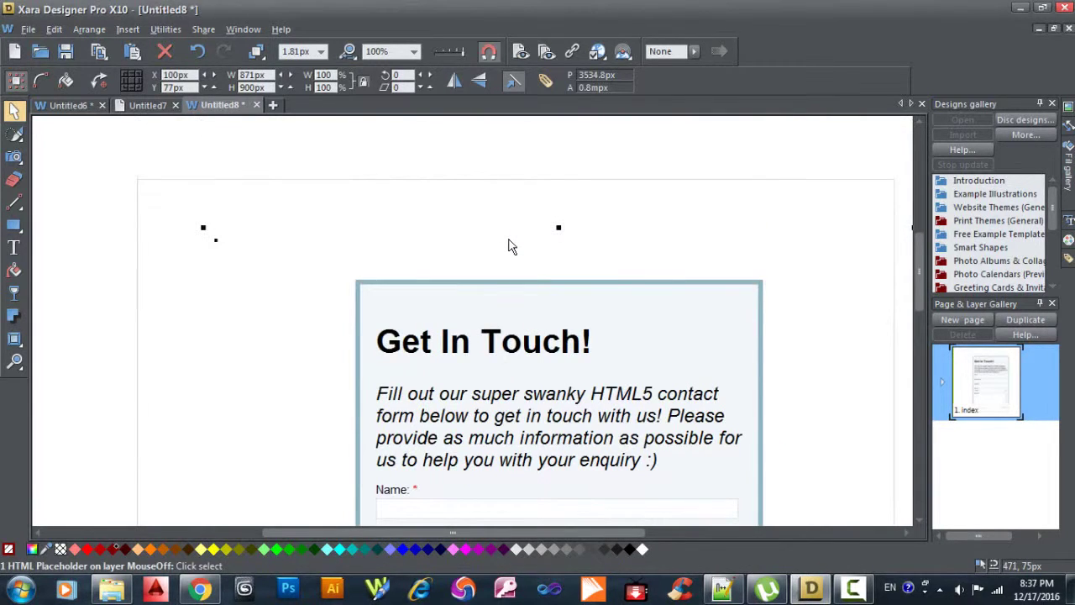
left_click_drag(560, 279, 555, 273)
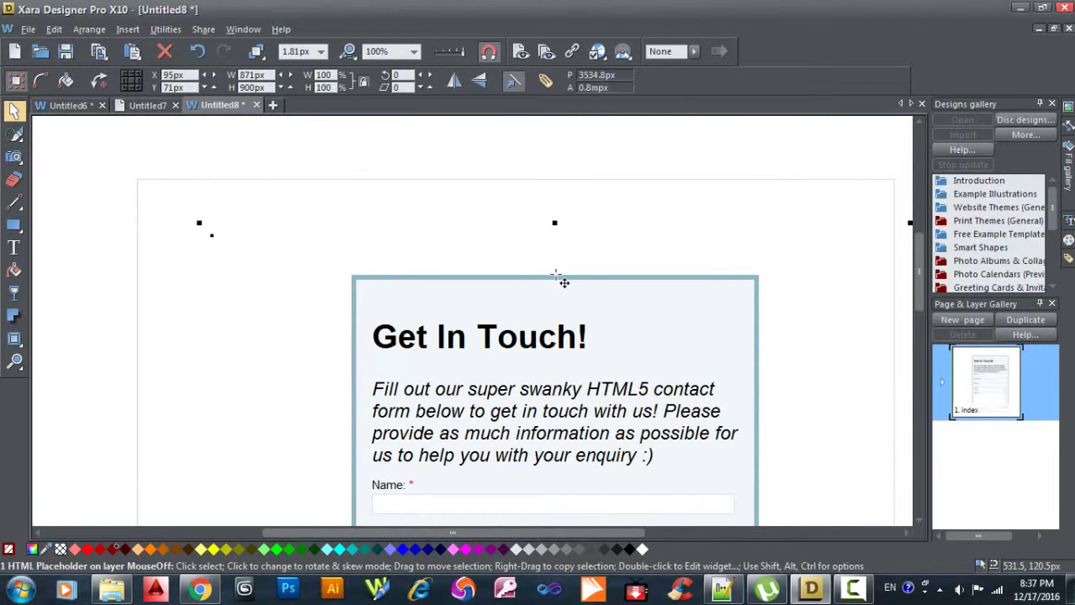
- Preview the web page in a browser from the File menu
scroll(487, 298, "down", 3)
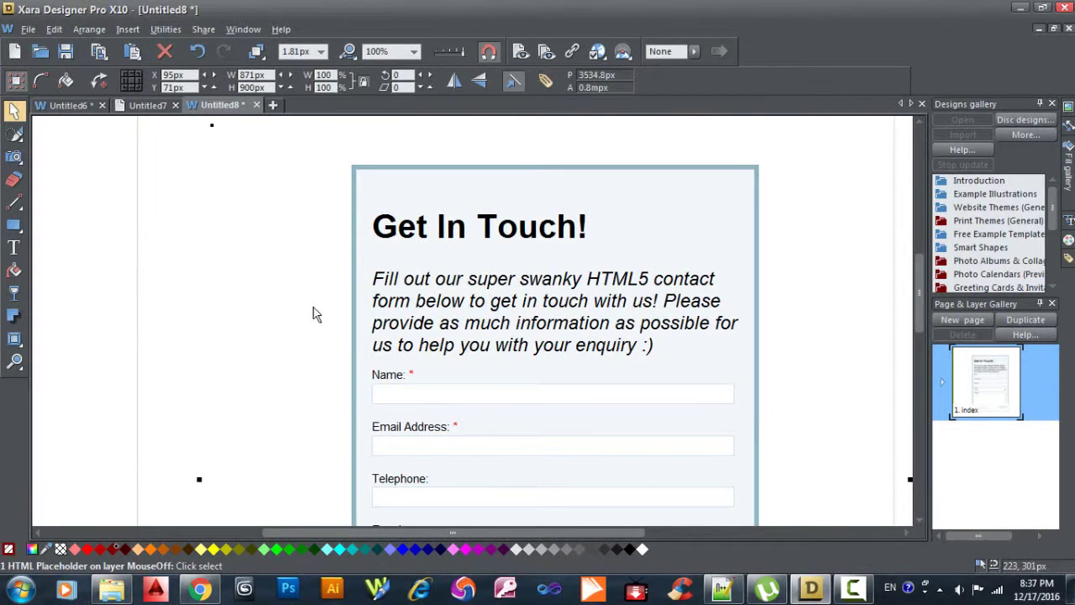
scroll(261, 339, "up", 1)
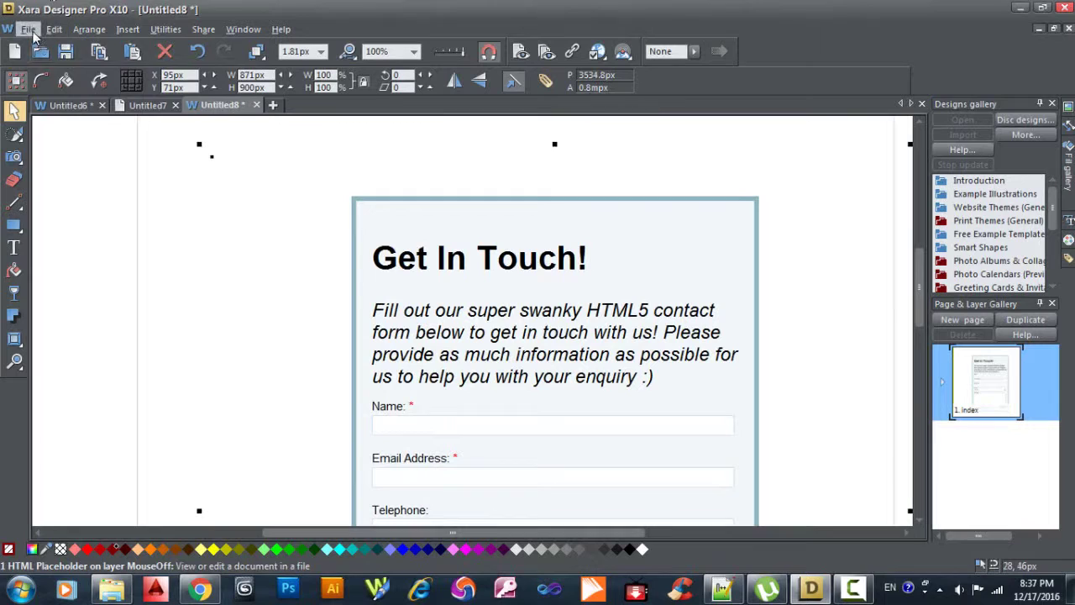
left_click(29, 30)
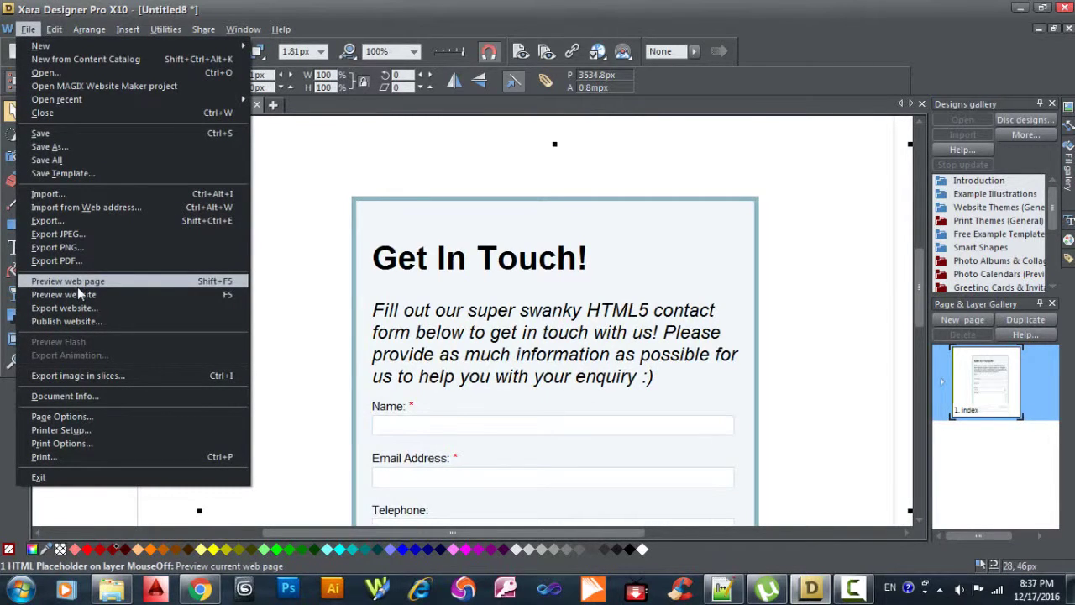
left_click(79, 287)
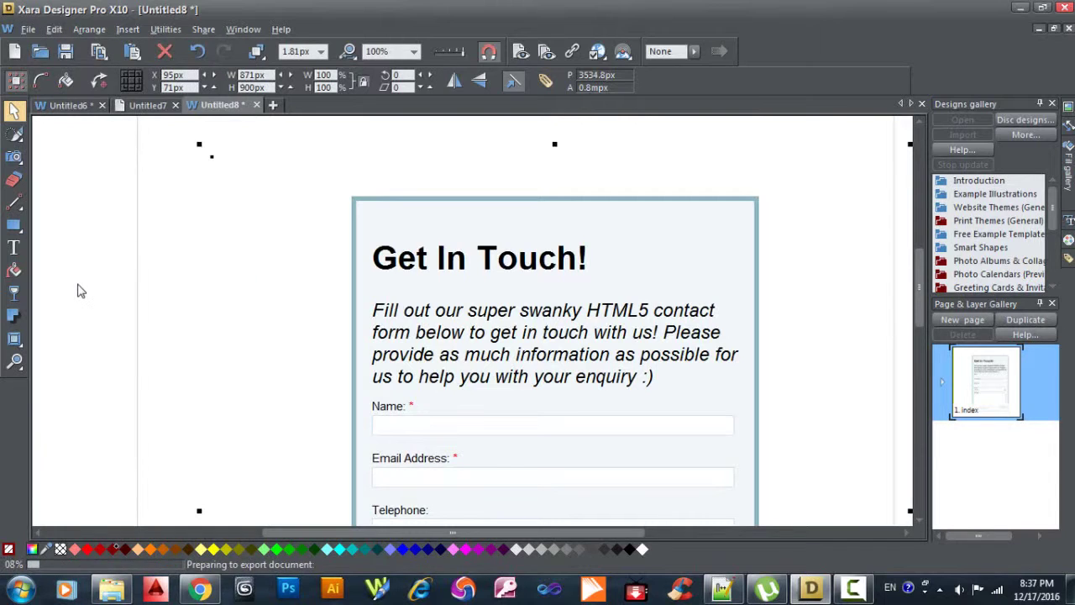
- Enter test text 'haslhim', 'lhidmdf.dsfsdfsd', 'dfsd', 'fsdf' into Name, Email, Telephone and Message
scroll(92, 292, "down", 1)
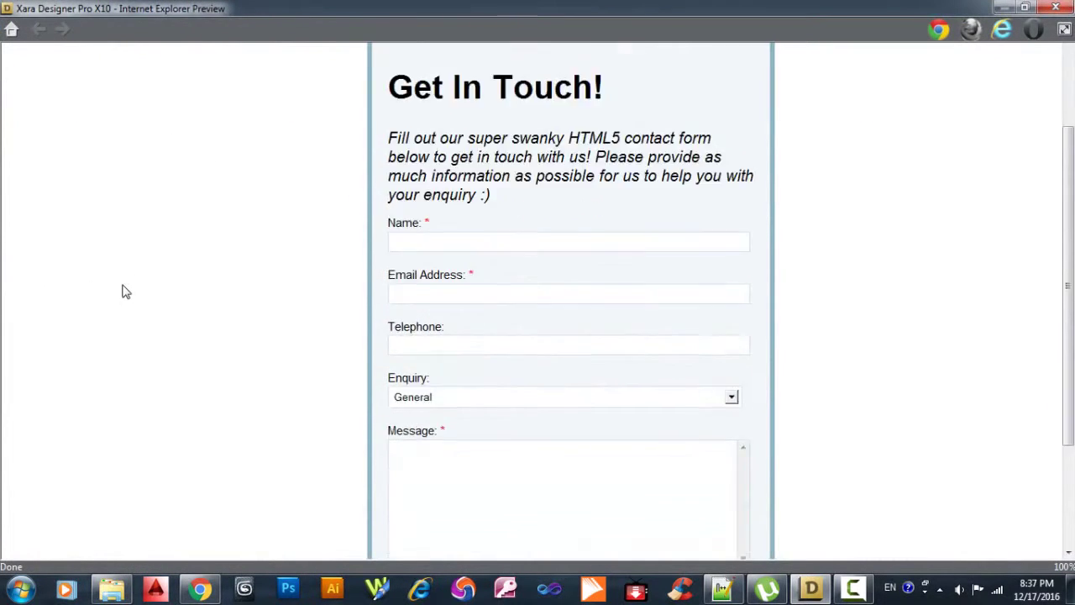
scroll(117, 286, "down", 2)
scroll(274, 277, "up", 3)
scroll(457, 188, "down", 3)
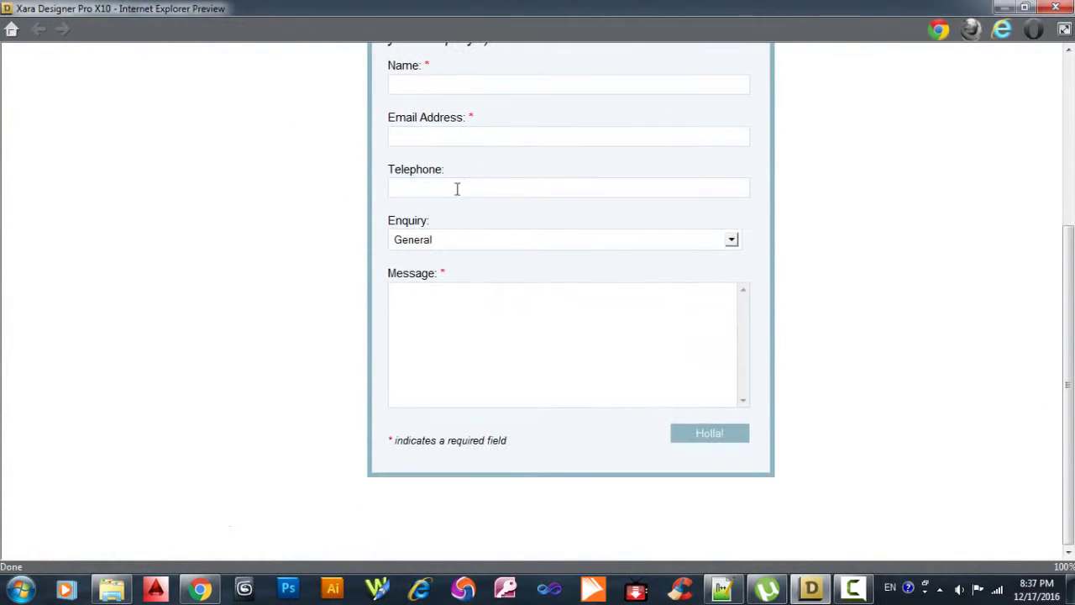
left_click(504, 89)
type("haslhim")
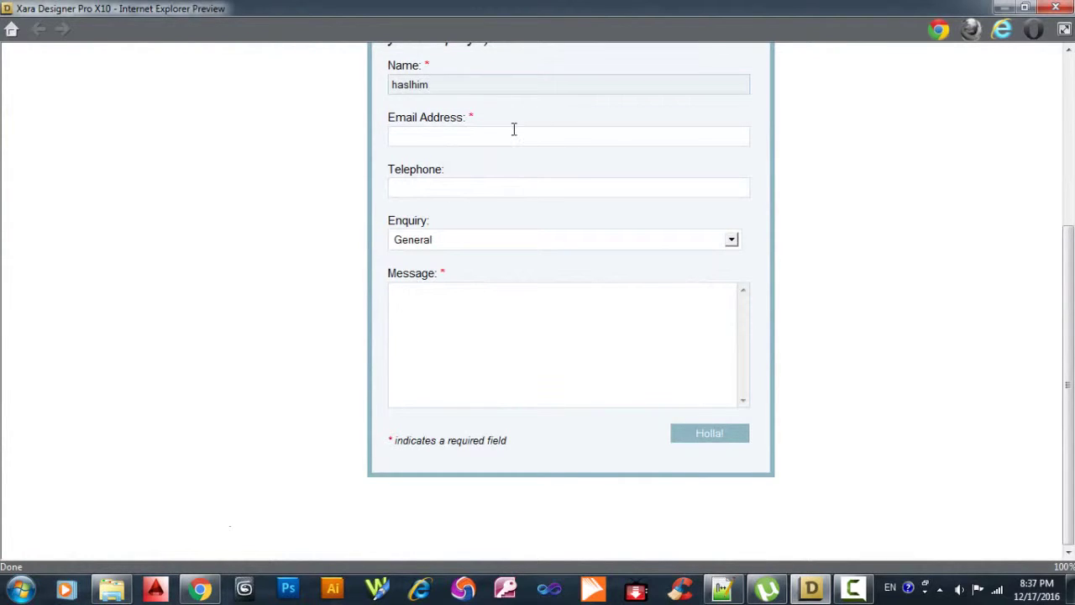
left_click(510, 132)
type("lhi")
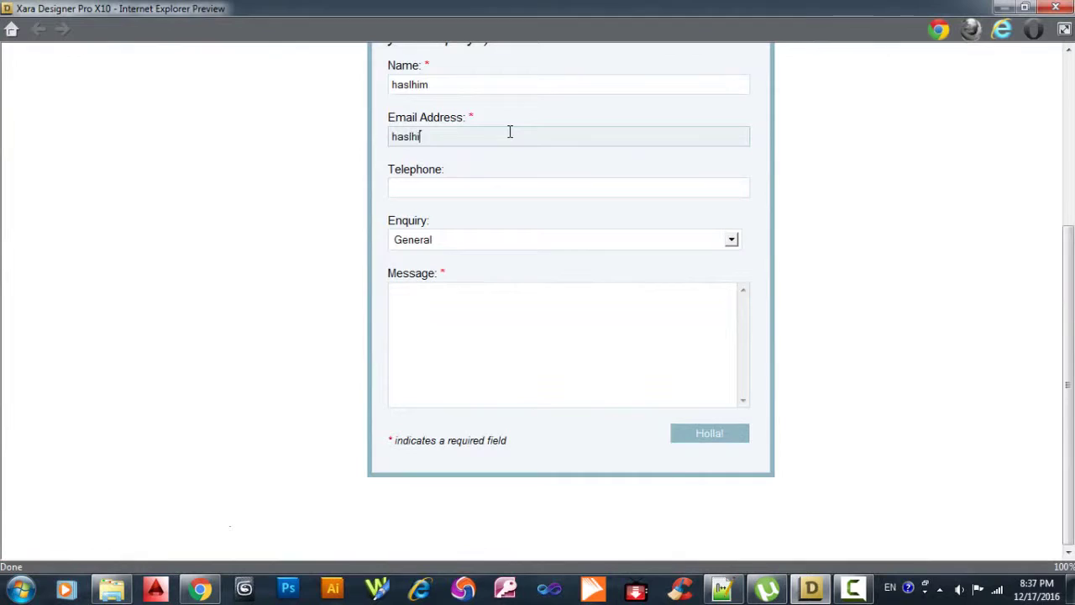
type("dmdf.dsfsdfsd")
left_click(564, 187)
type("df")
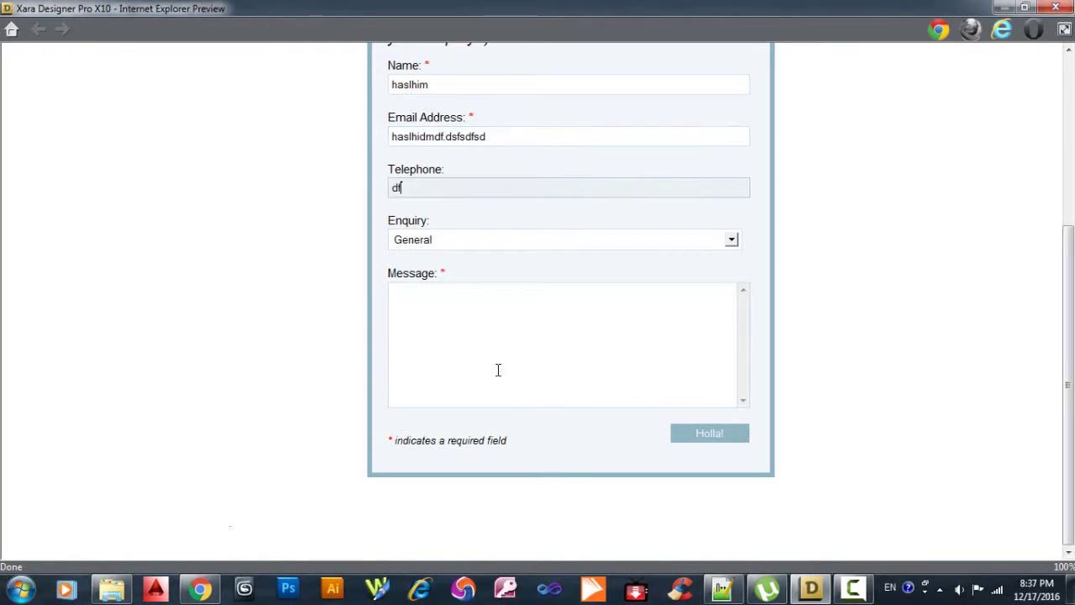
type("sd")
left_click(499, 369)
type("fsdf")
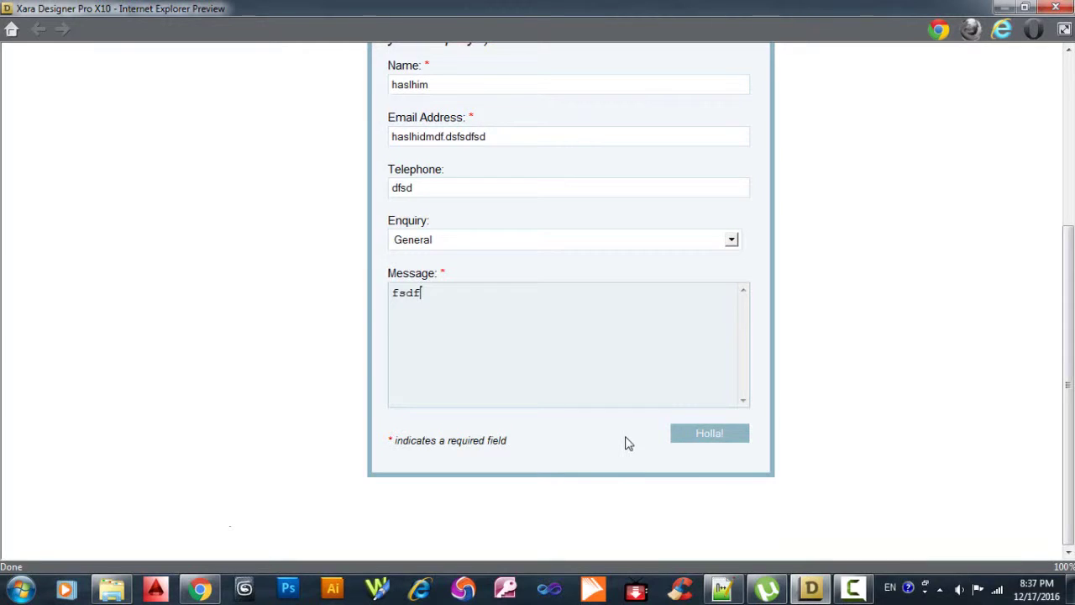
scroll(626, 428, "up", 3)
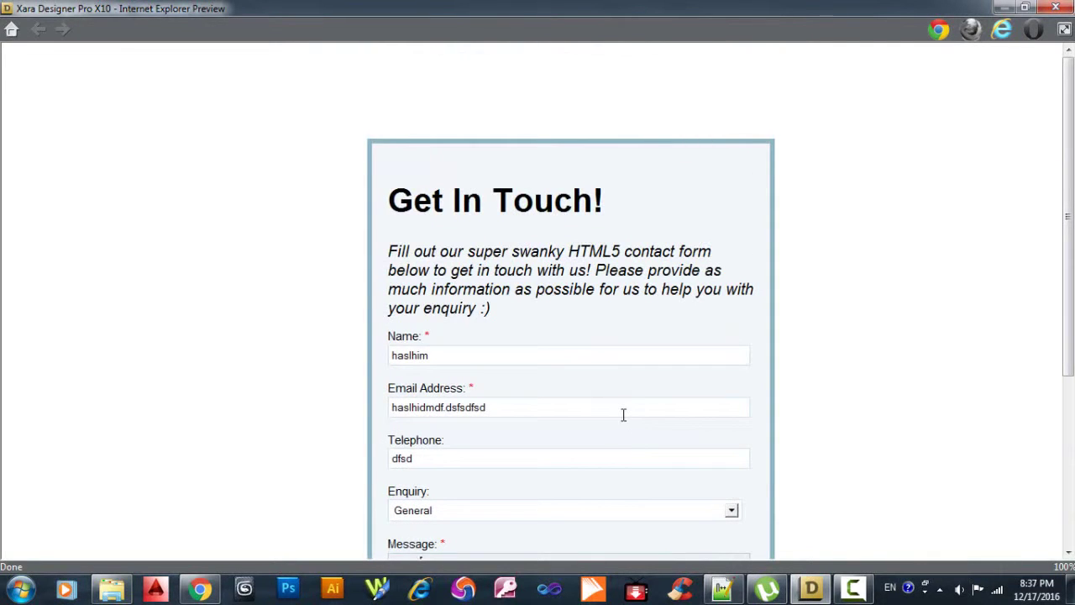